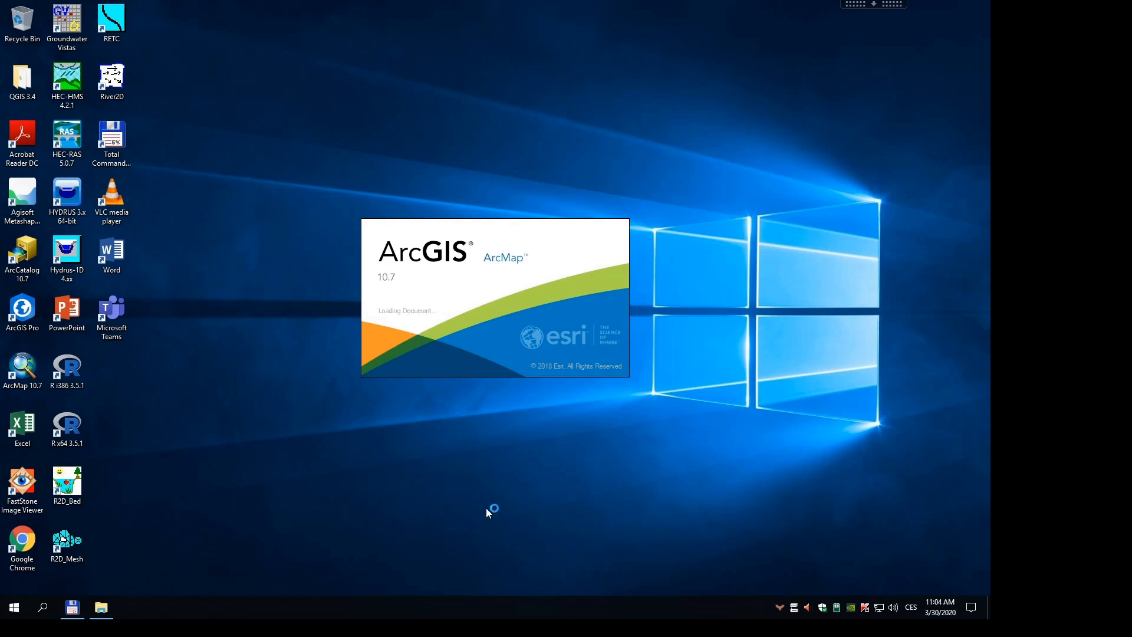
Check the path of the empty project folder C:\test_ArcGIS in File Explorer, and minimize its window.
click(109, 615)
click(330, 157)
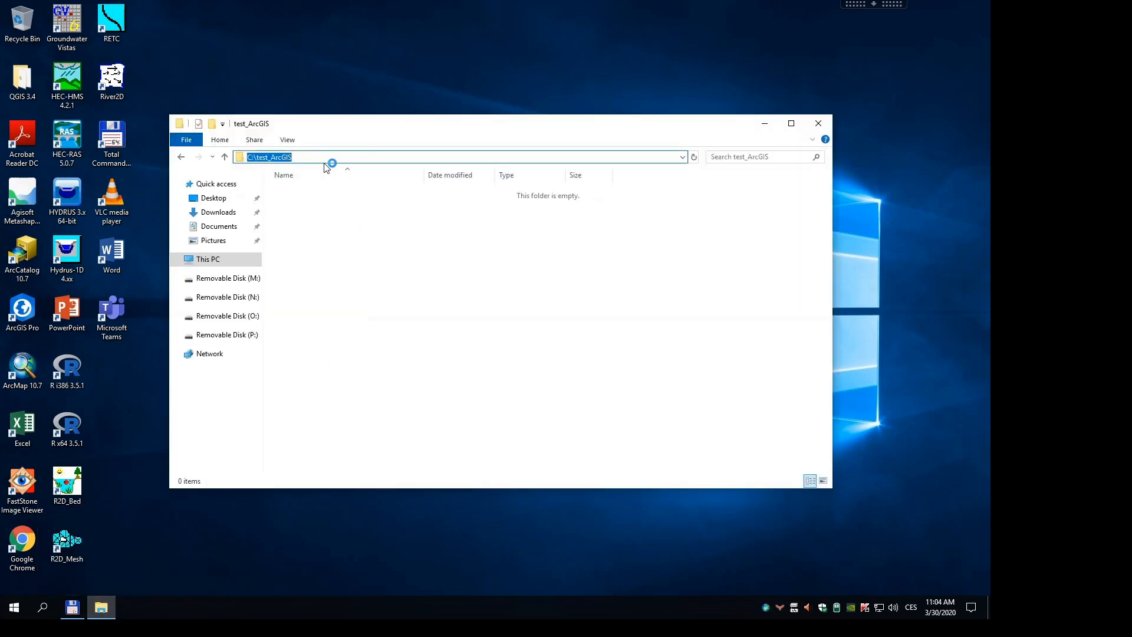
click(248, 156)
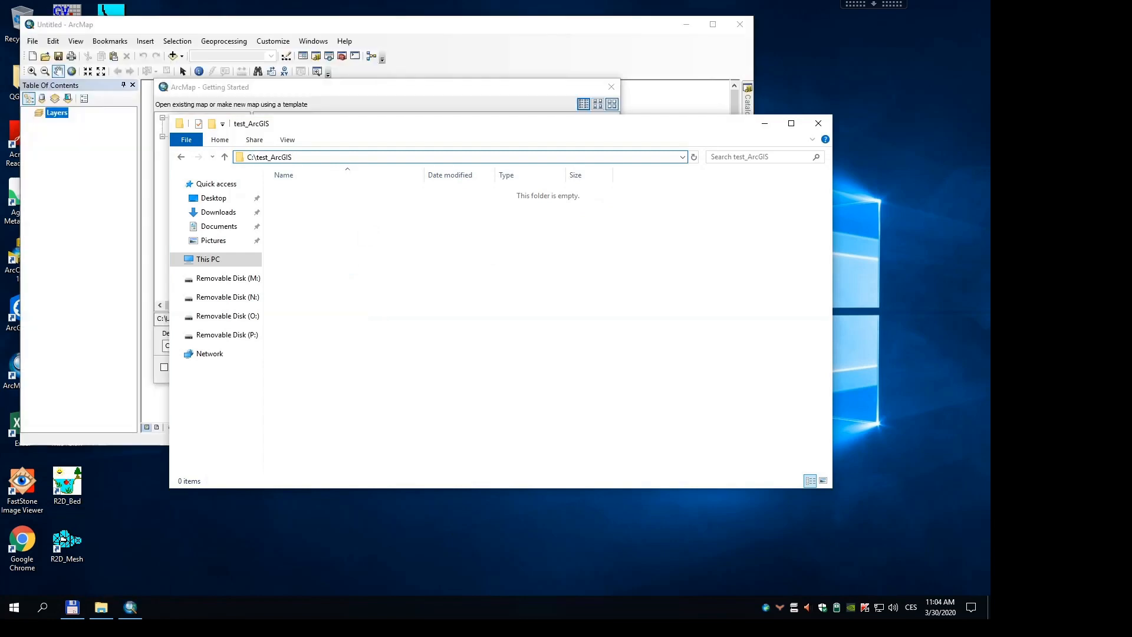
mouse_move(257, 157)
mouse_down()
mouse_move(293, 157)
mouse_move(254, 157)
mouse_up()
click(293, 157)
click(270, 157)
click(766, 125)
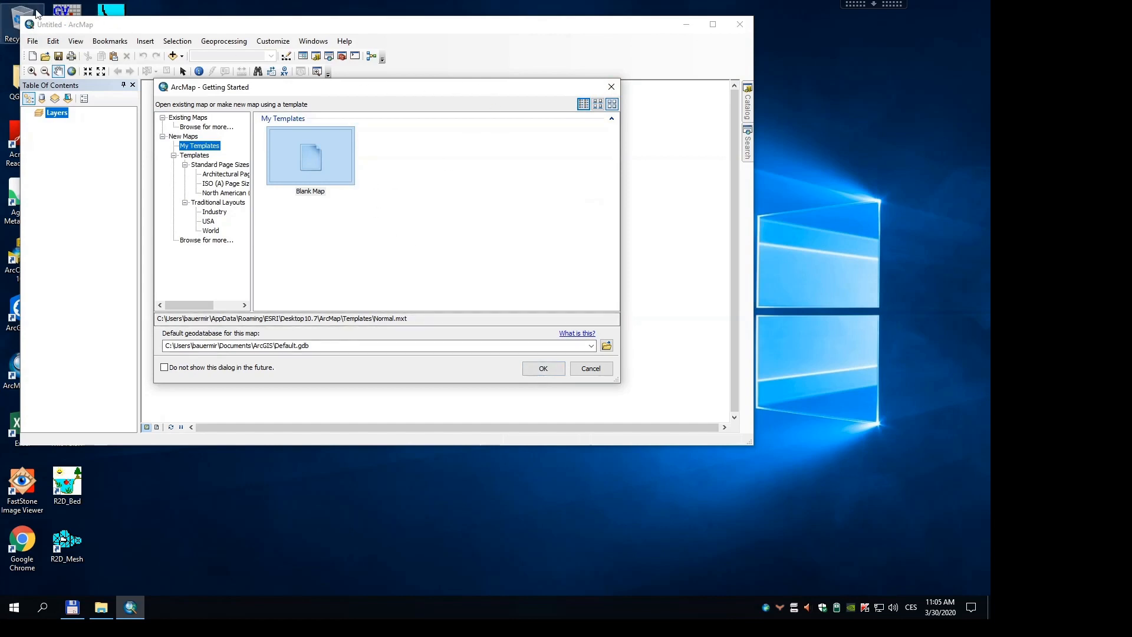
Start a new map from the Blank Map template in ArcMap and maximize the application window.
click(316, 157)
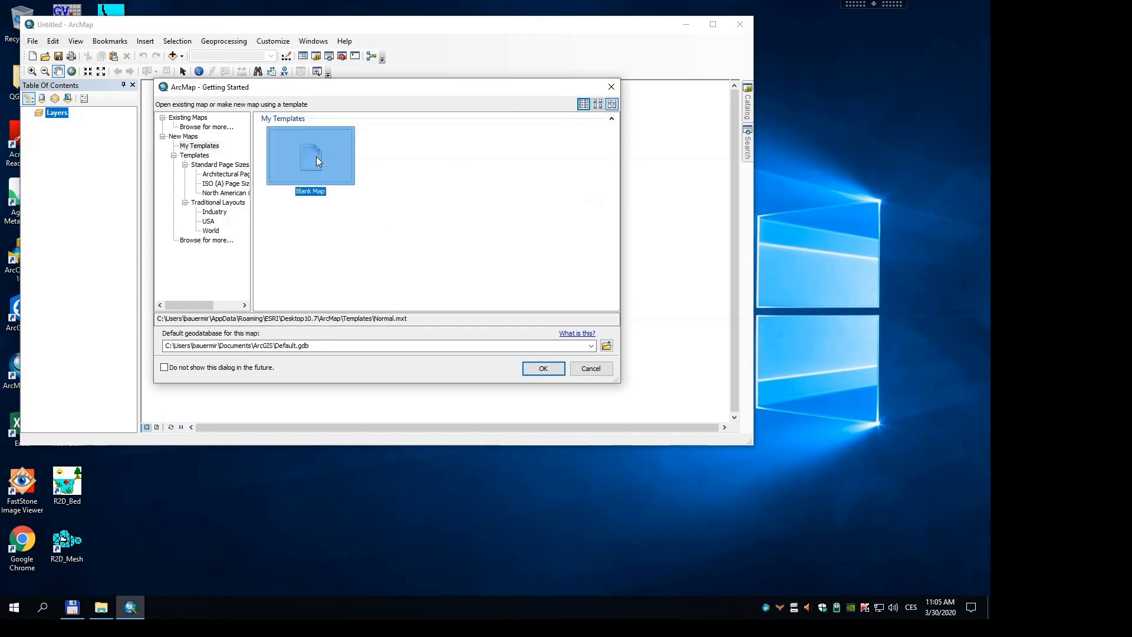
click(543, 369)
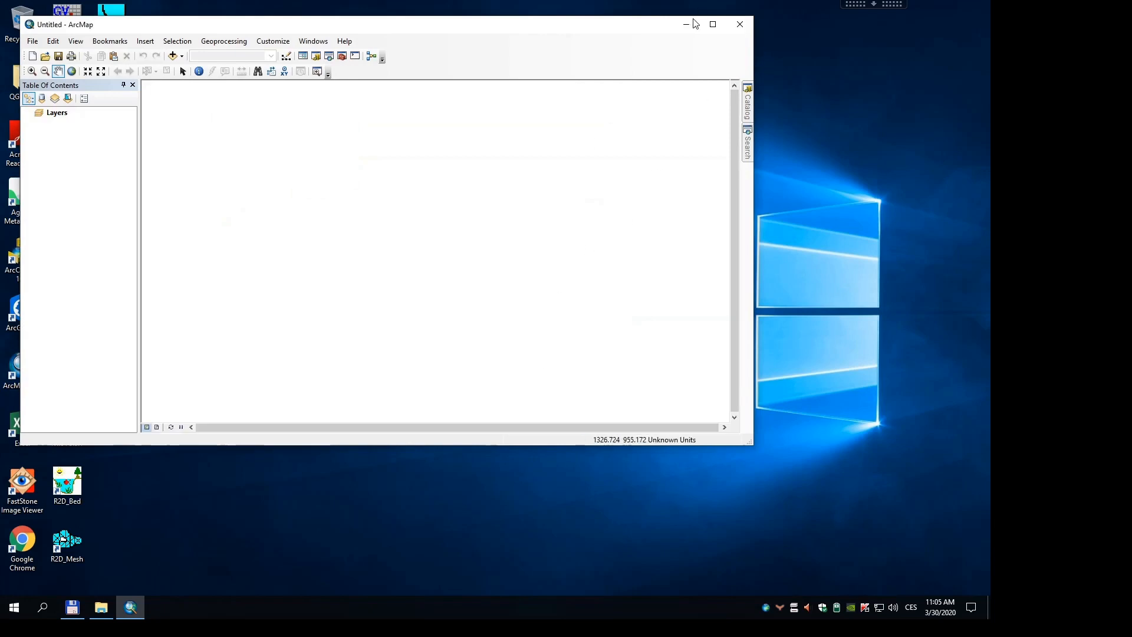
click(712, 24)
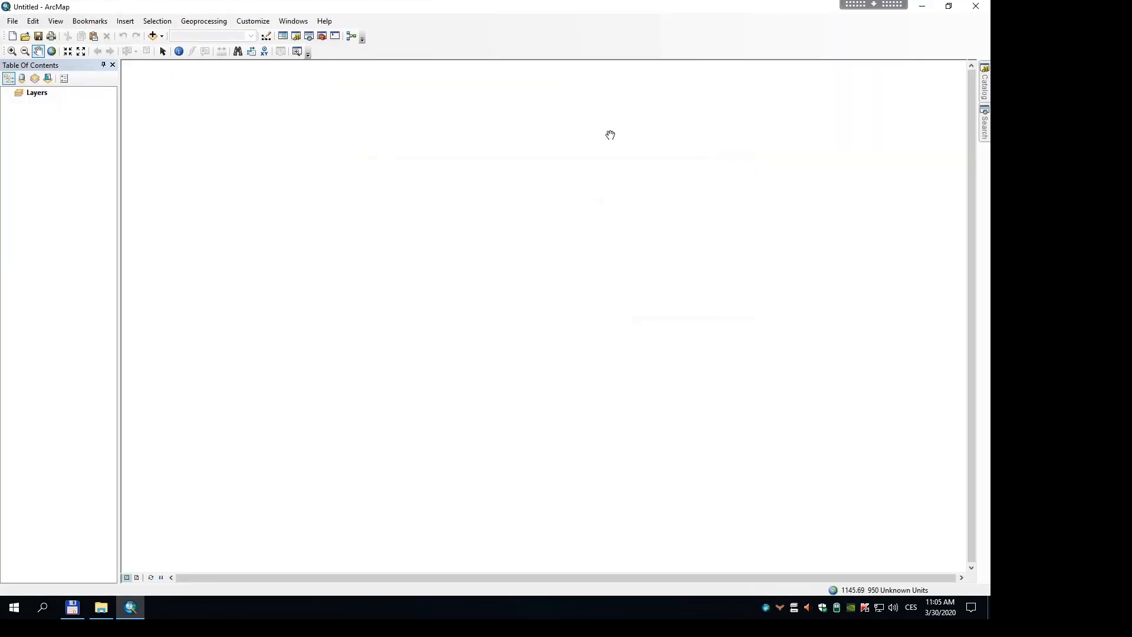
Save the map document as Test.mxd in the test_ArcGIS folder on drive C.
click(13, 22)
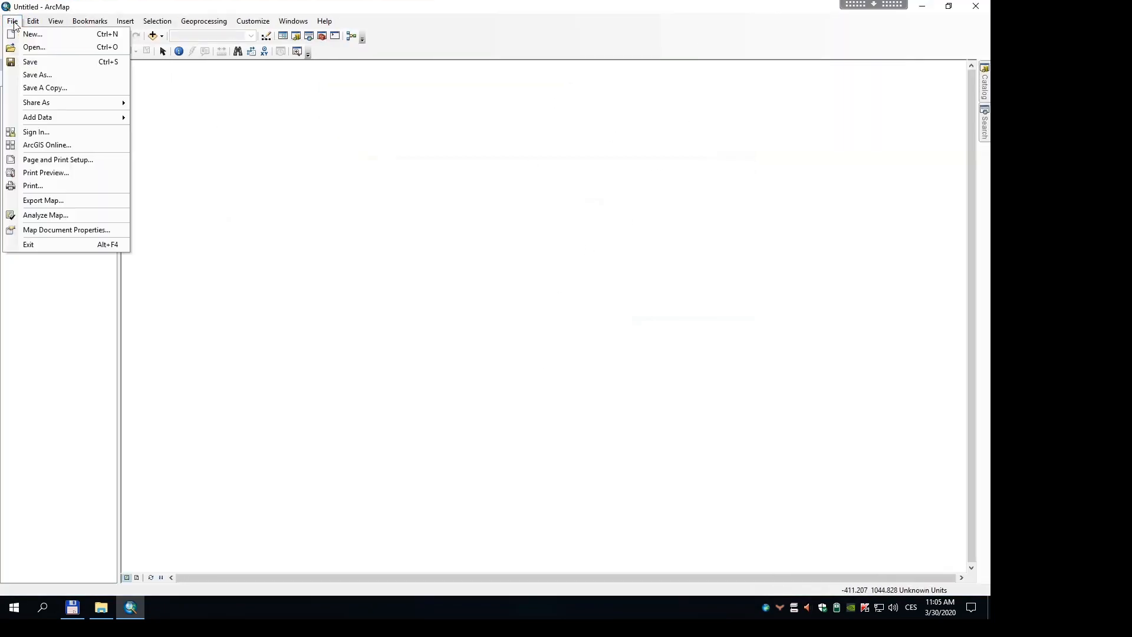
click(42, 62)
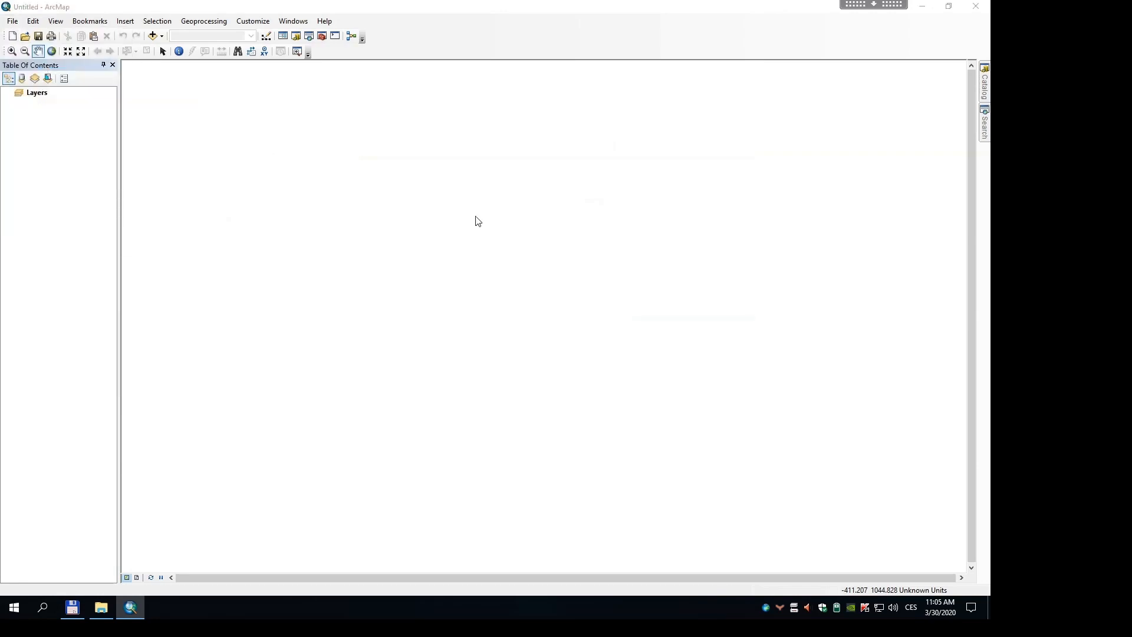
click(463, 203)
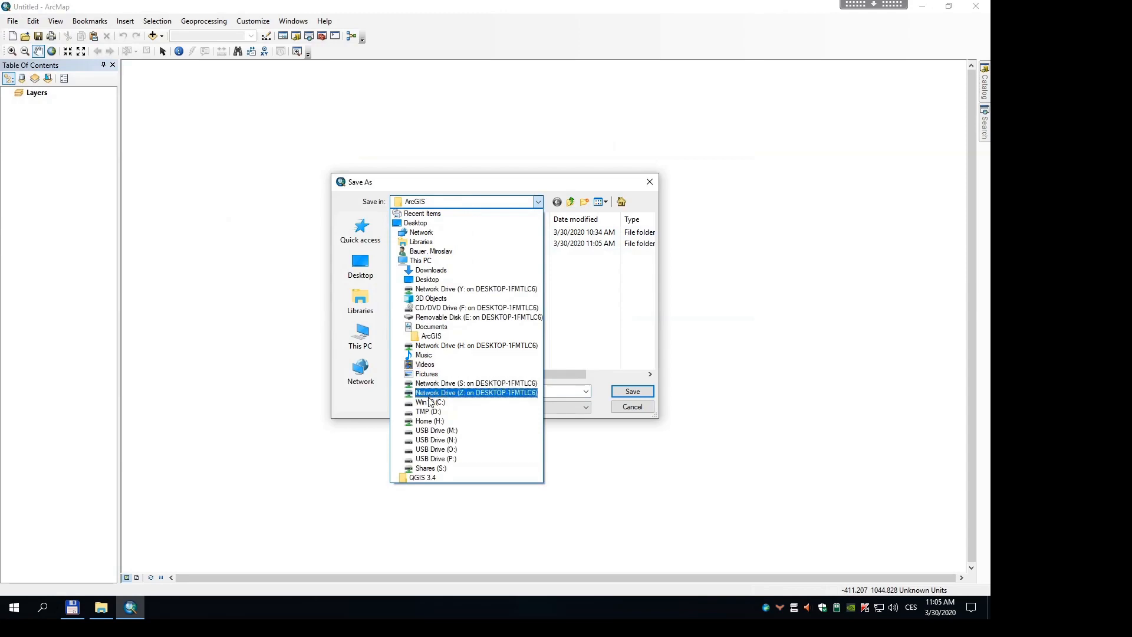
click(448, 402)
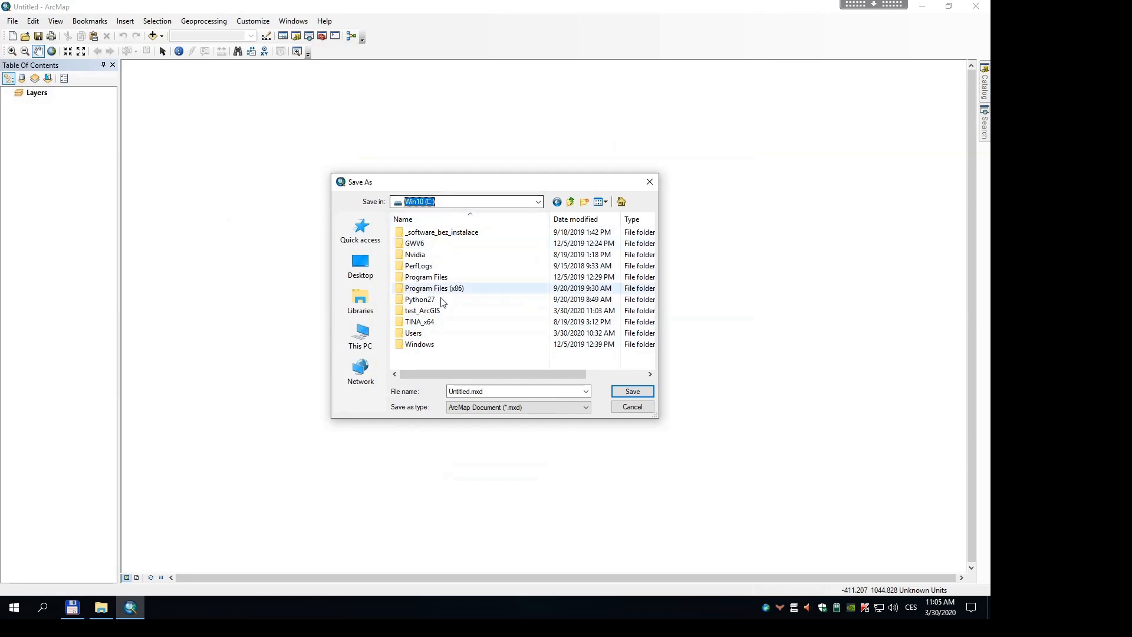
double_click(438, 314)
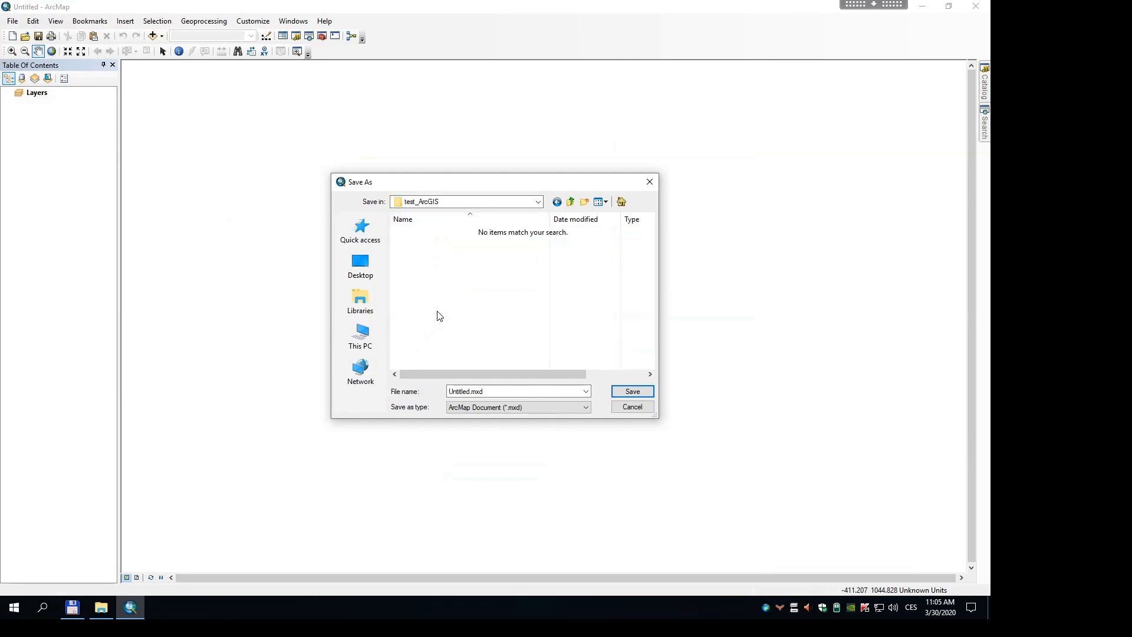
double_click(495, 392)
text(Test)
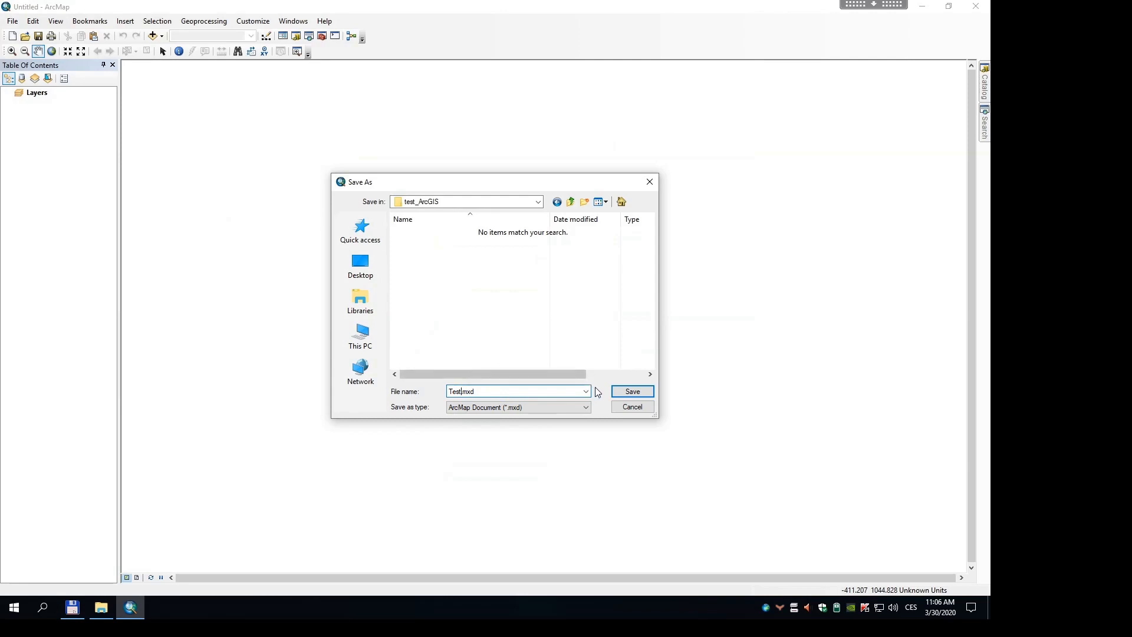
click(633, 391)
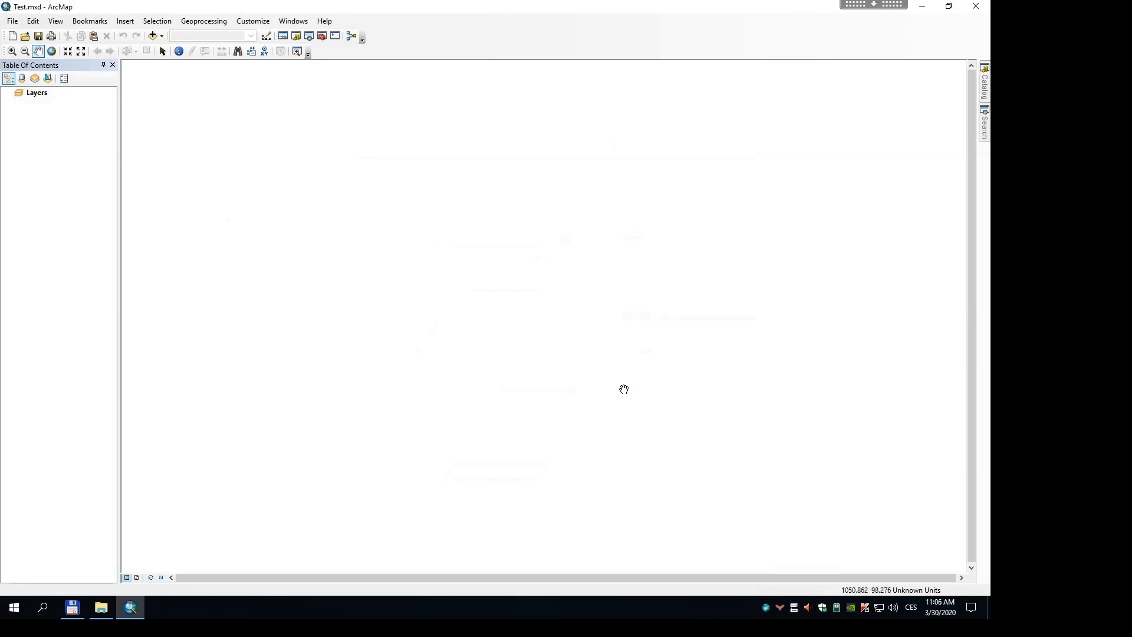
Show the Catalog and expand the Home - Test_ArcGIS folder to locate the Test.mxd map document.
click(984, 88)
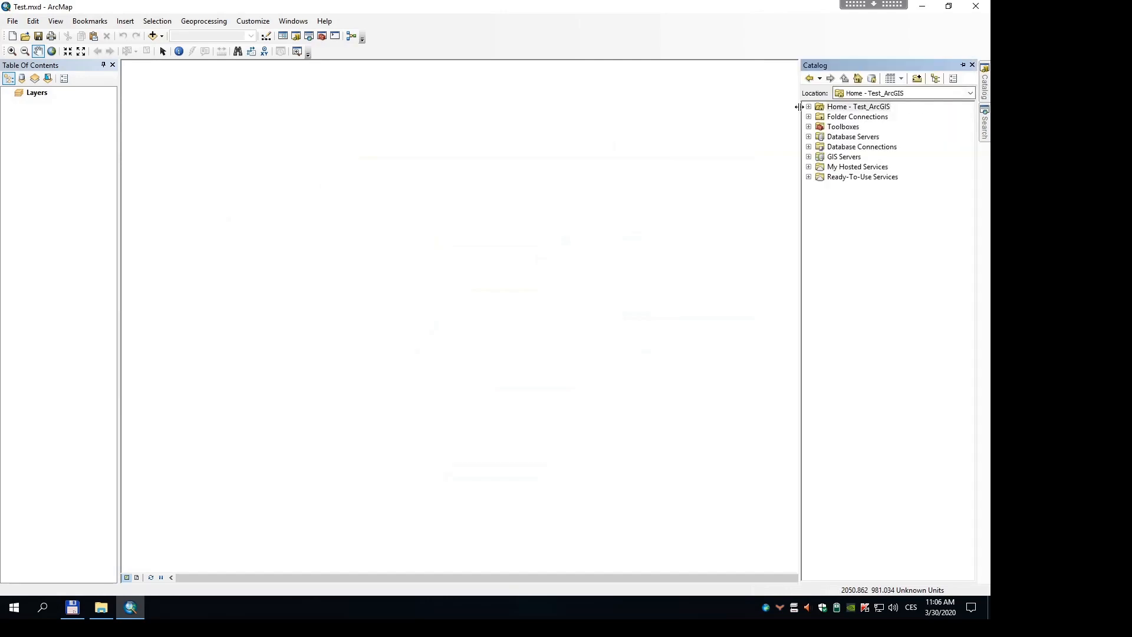
click(865, 110)
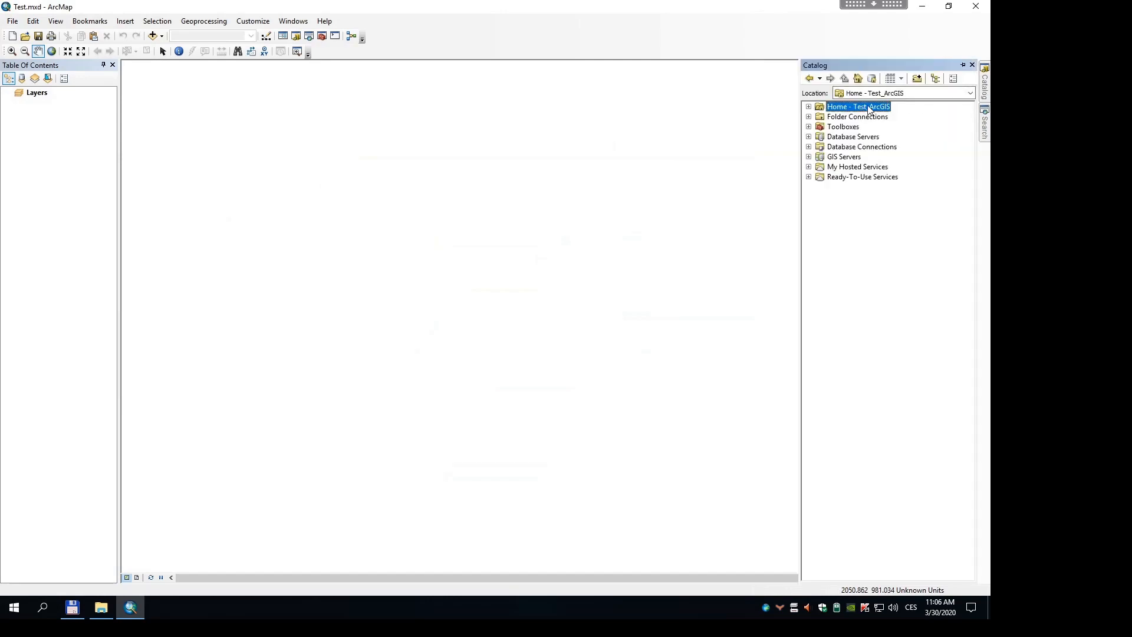
click(809, 107)
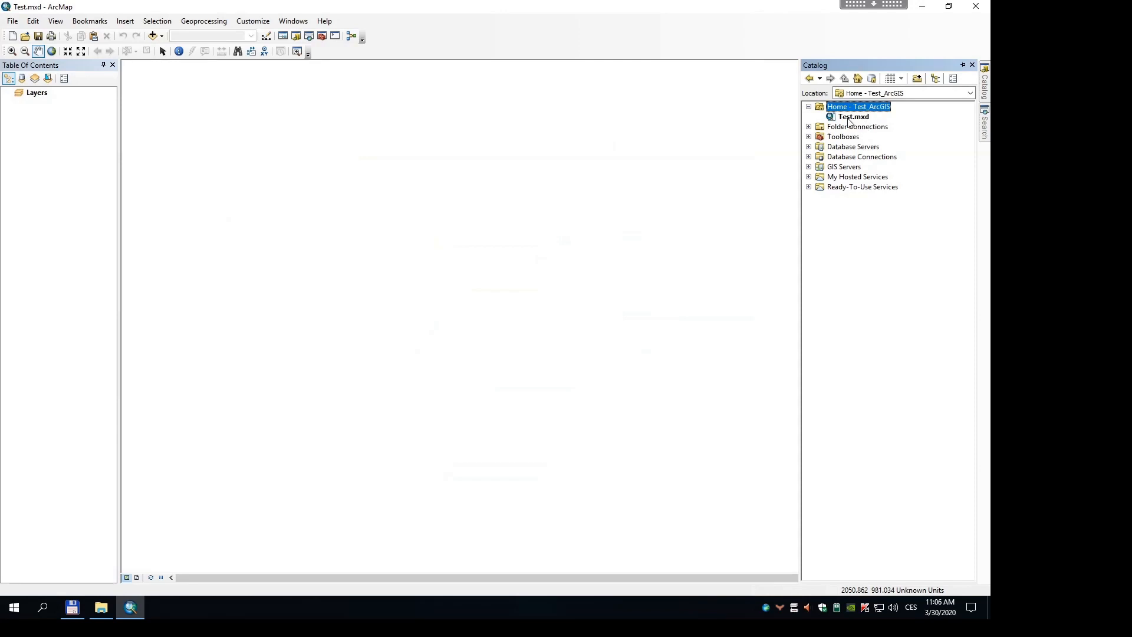
click(852, 118)
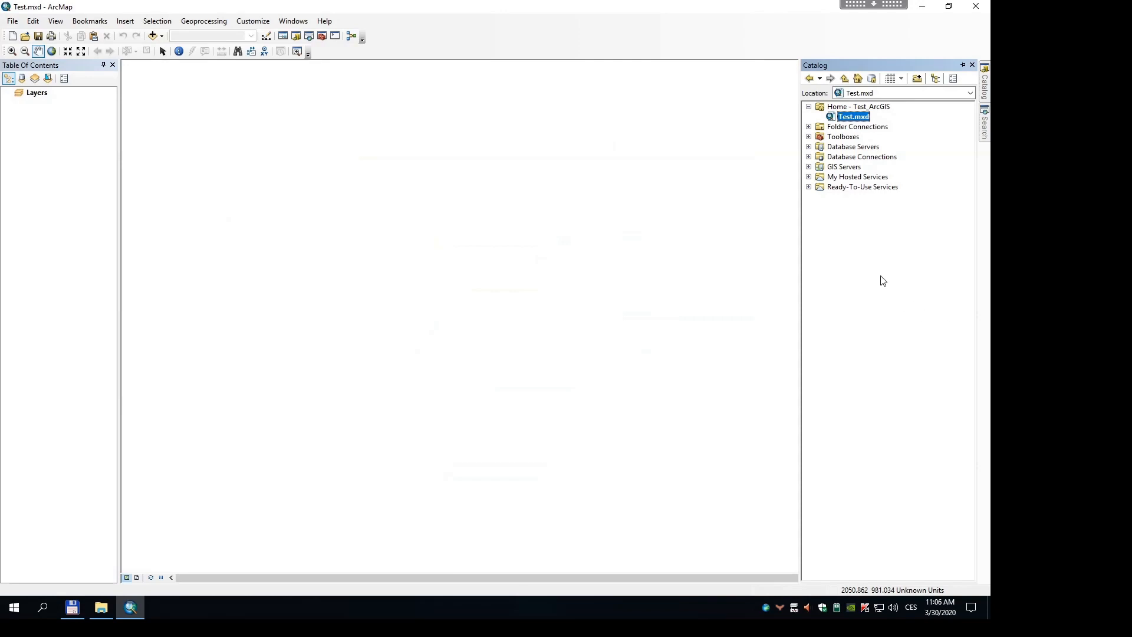
Create a file geodatabase named test_database in the Home folder and make it the map's default geodatabase.
right_click(842, 108)
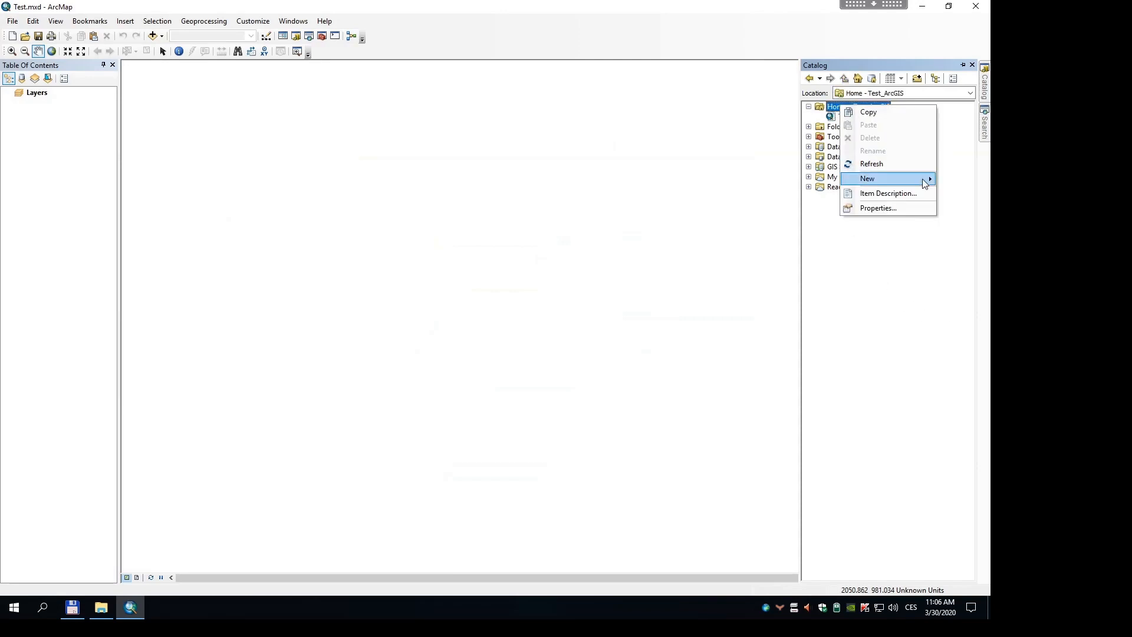
mouse_move(924, 178)
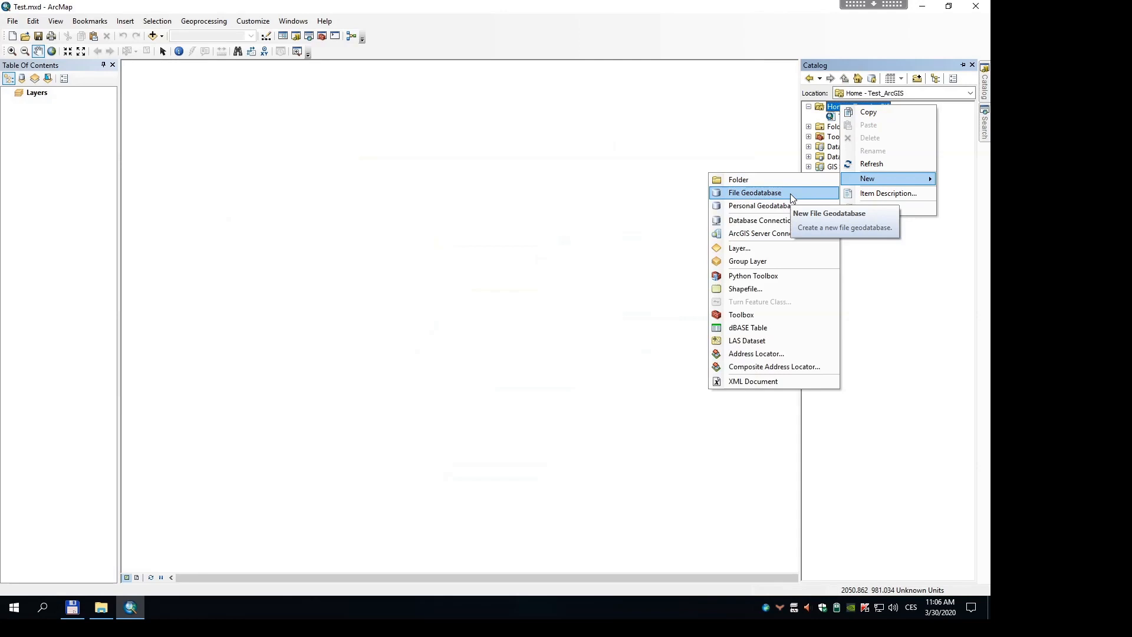
right_click(831, 105)
mouse_move(877, 176)
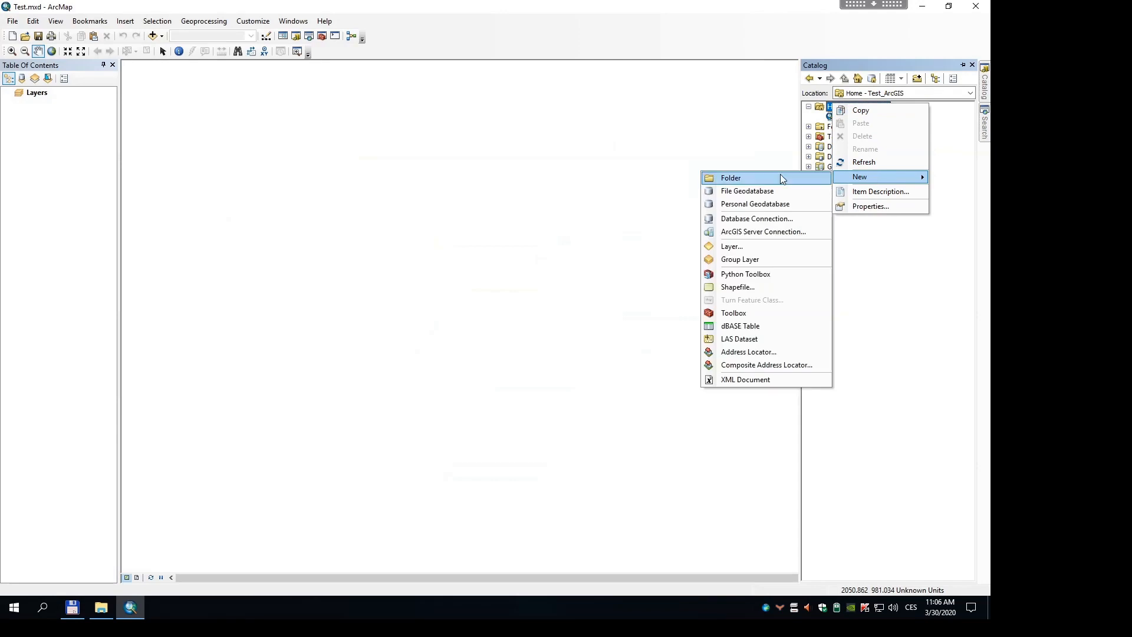
click(770, 194)
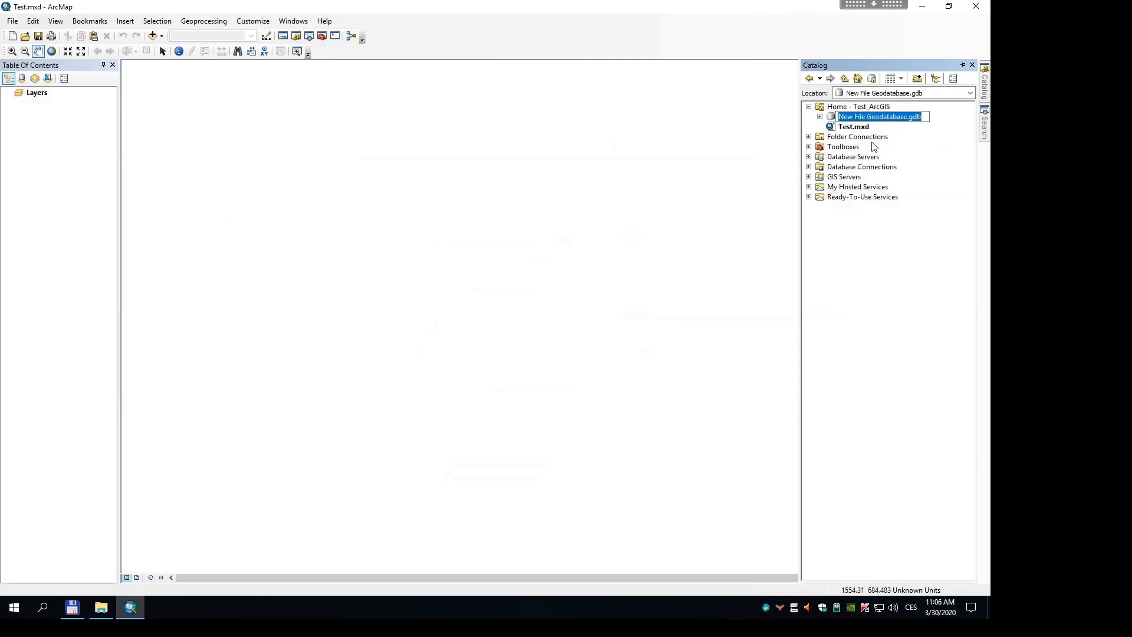
text(test)
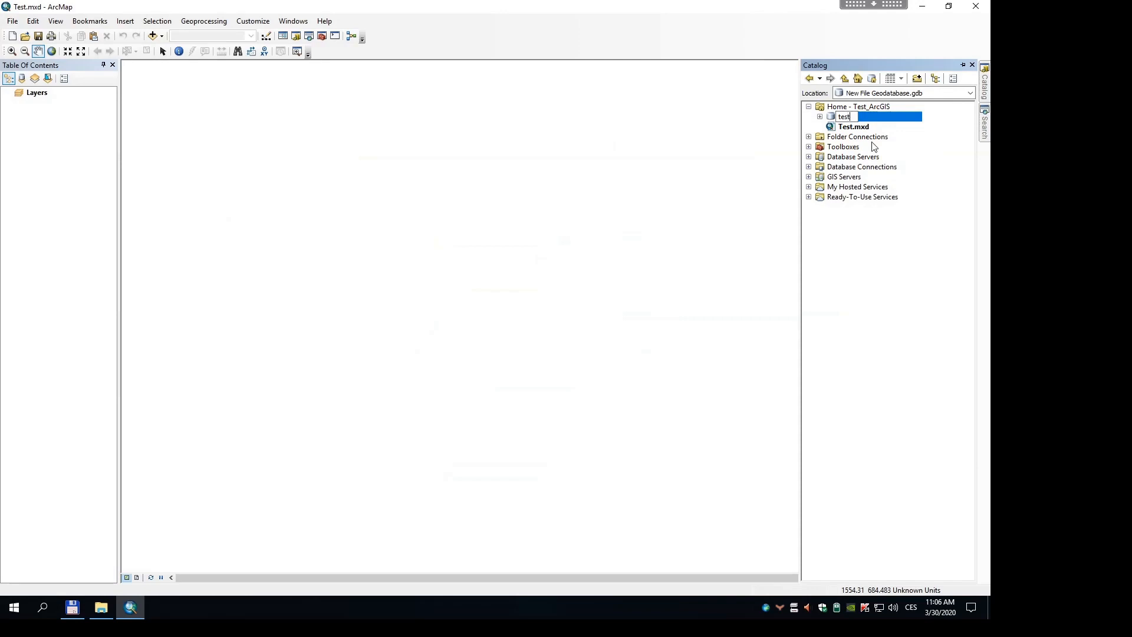
text(_database)
key(Return)
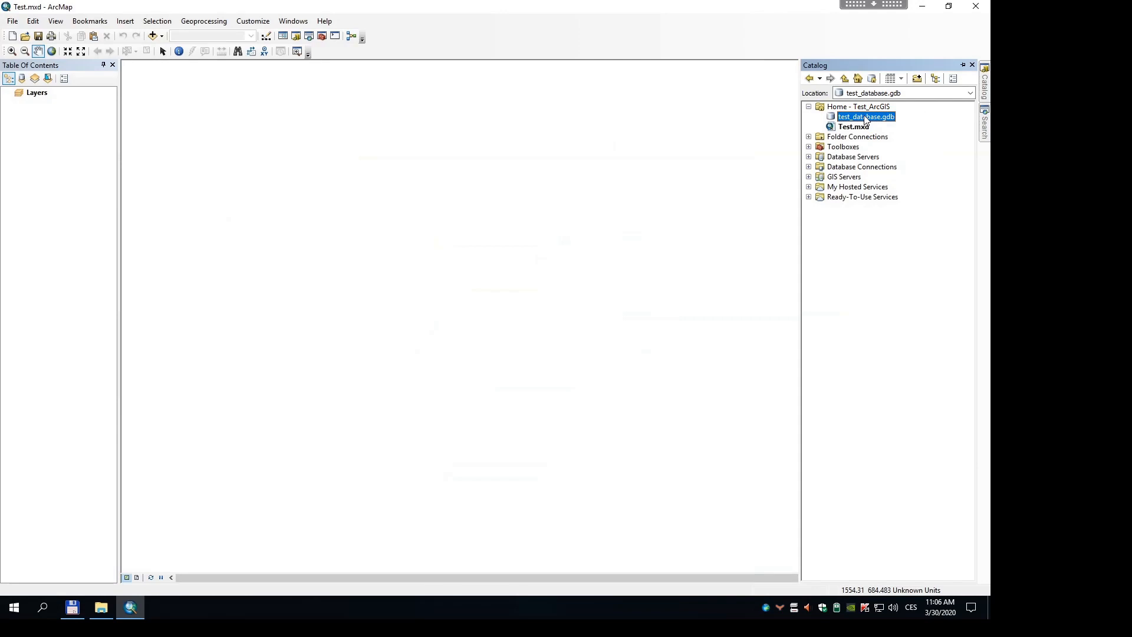
right_click(866, 120)
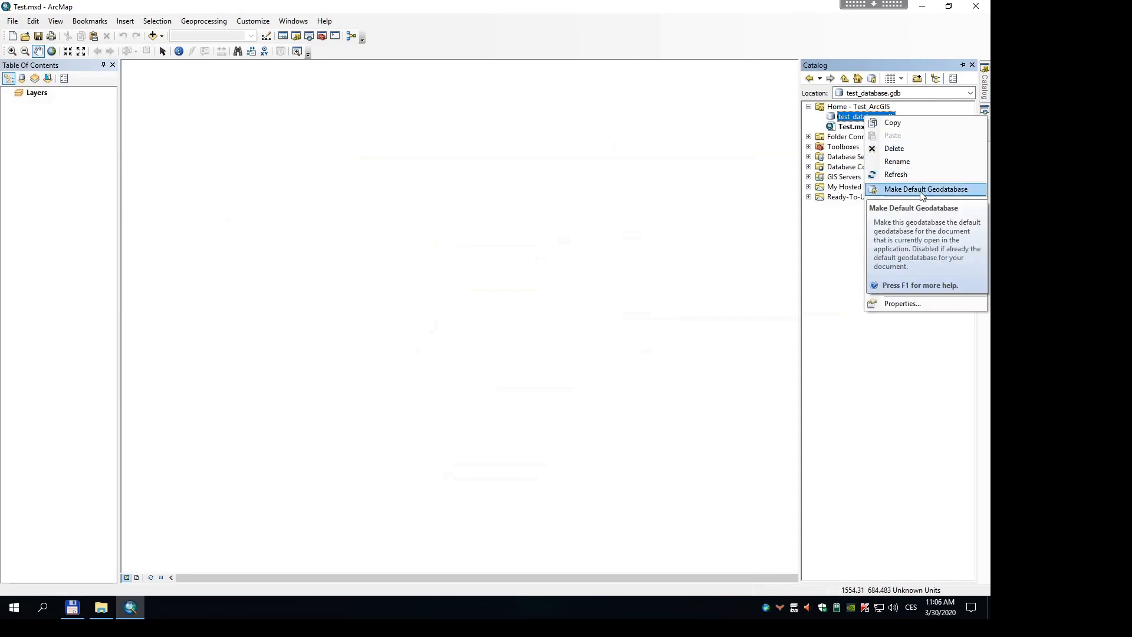
click(973, 191)
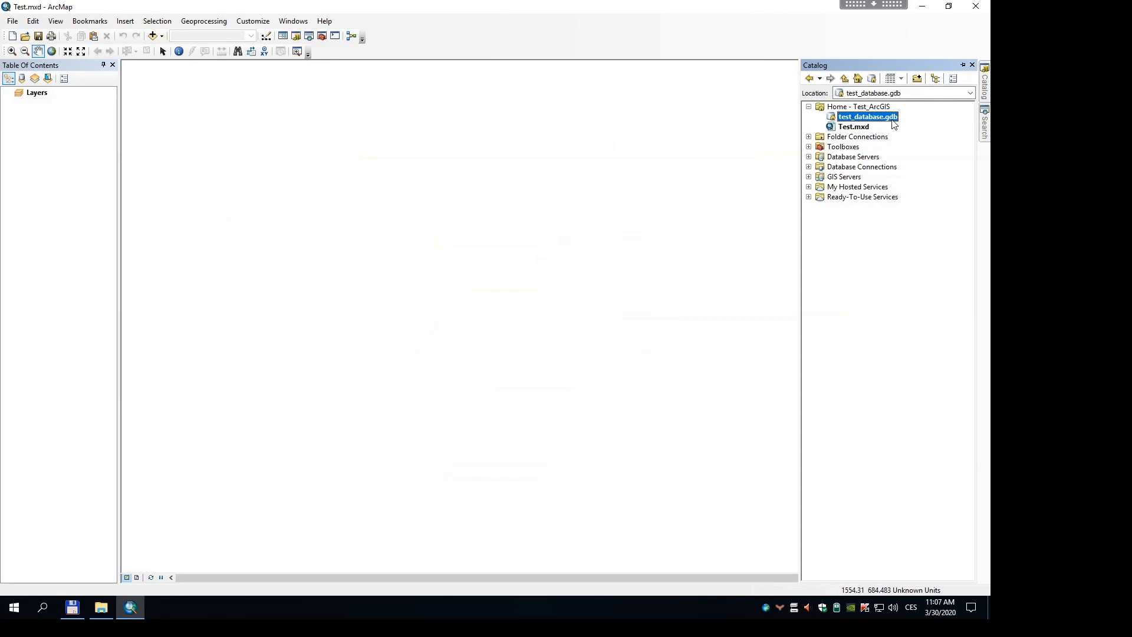
Check the default geodatabase path in the map document properties and enable storing relative pathnames to data sources.
click(13, 22)
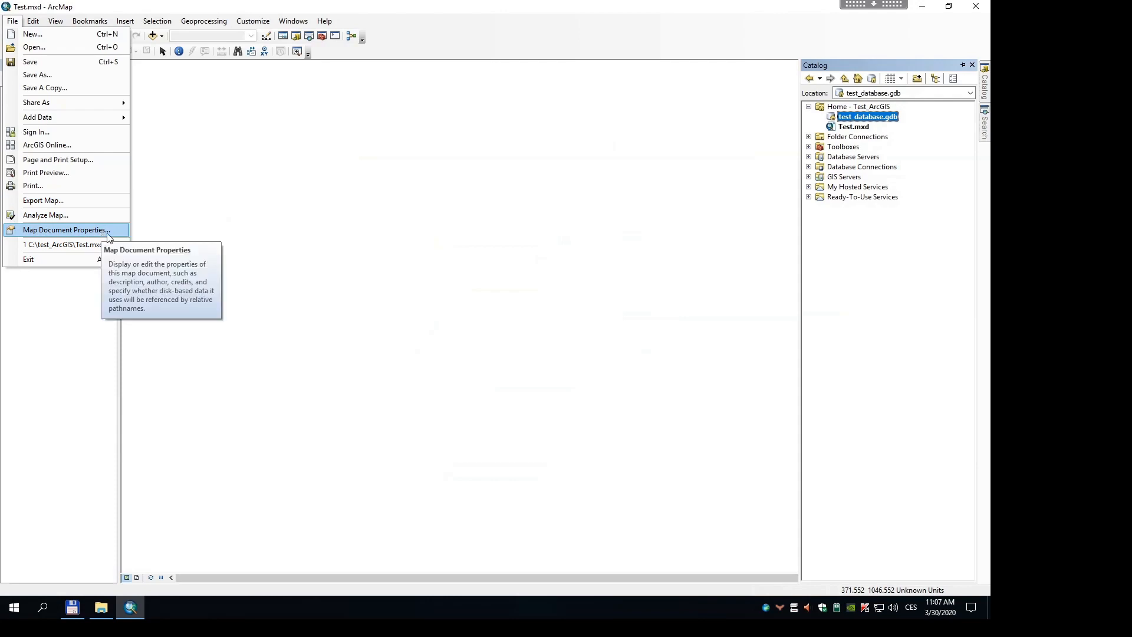
click(66, 230)
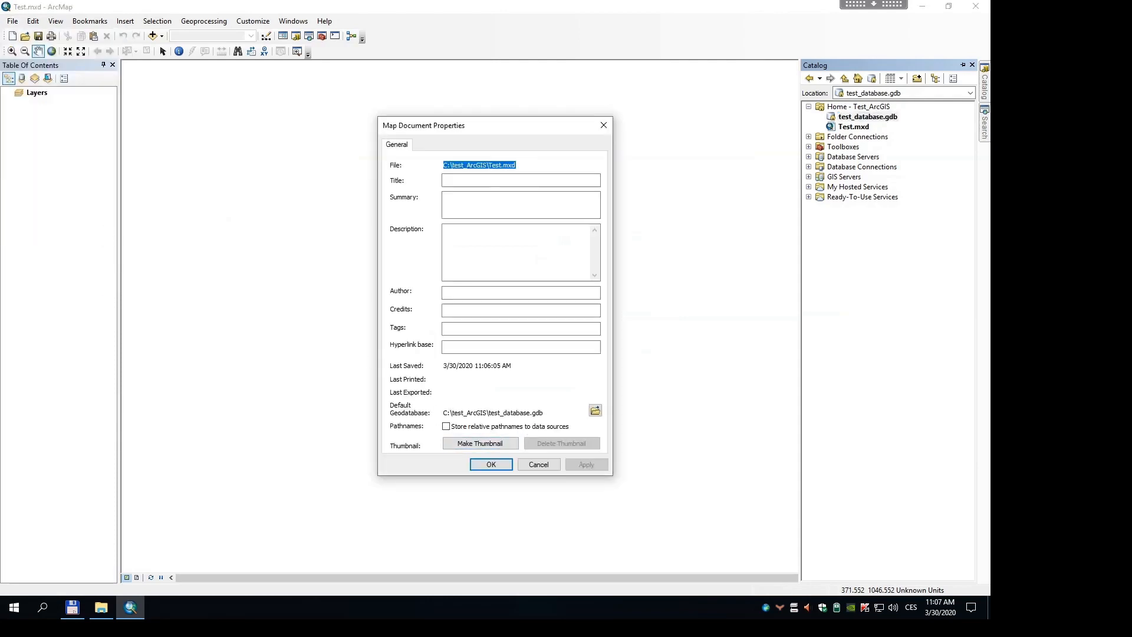
drag(546, 413, 420, 411)
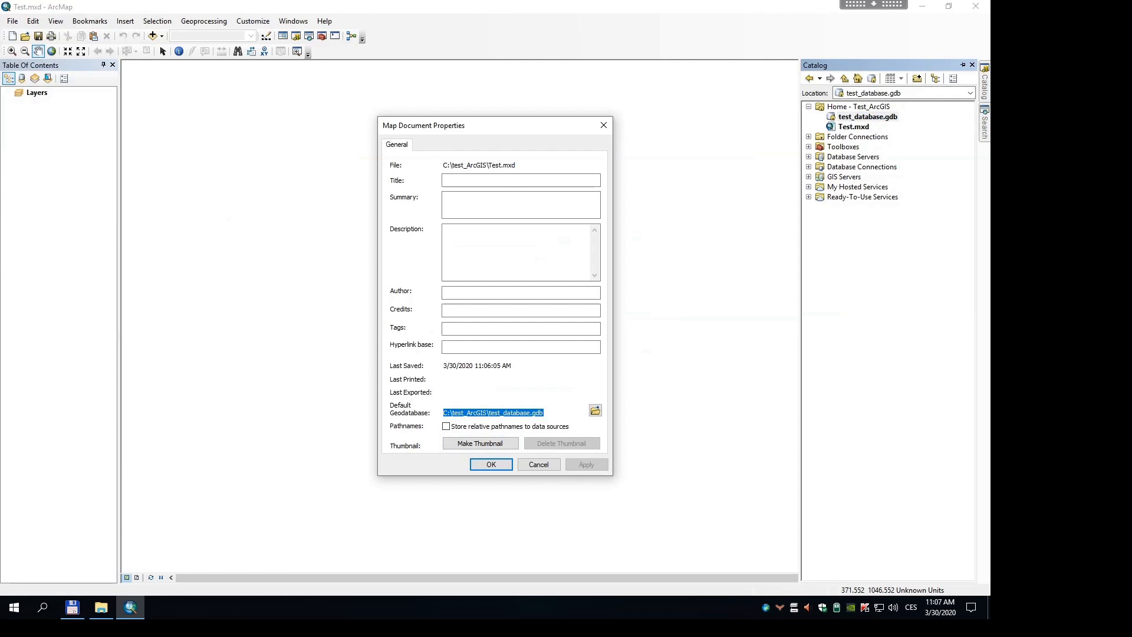
click(552, 412)
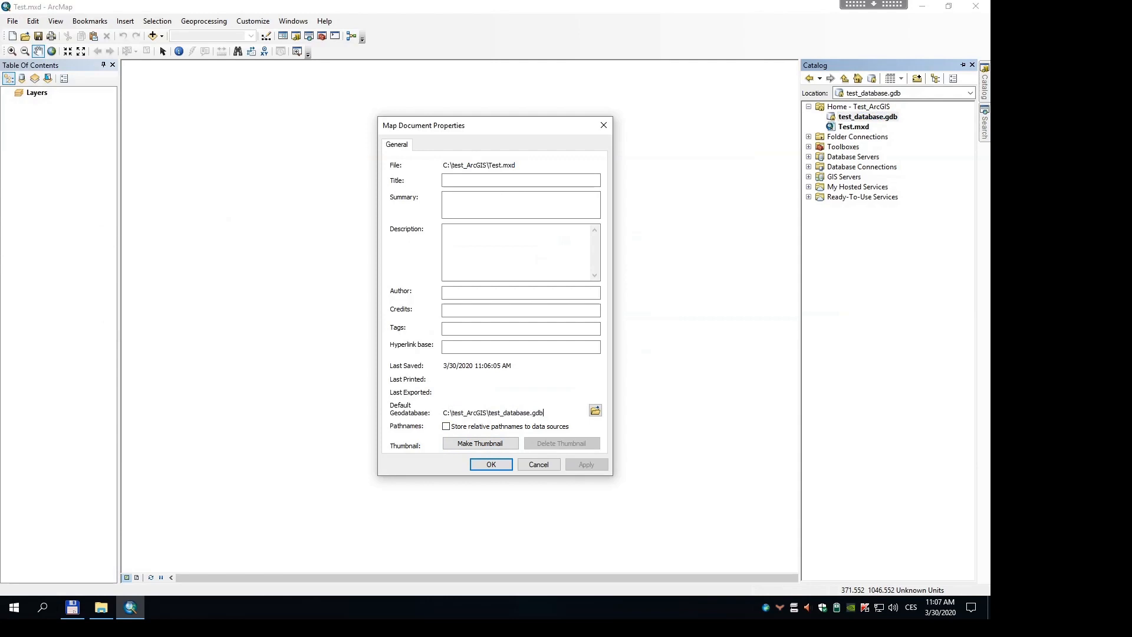
click(447, 426)
click(491, 465)
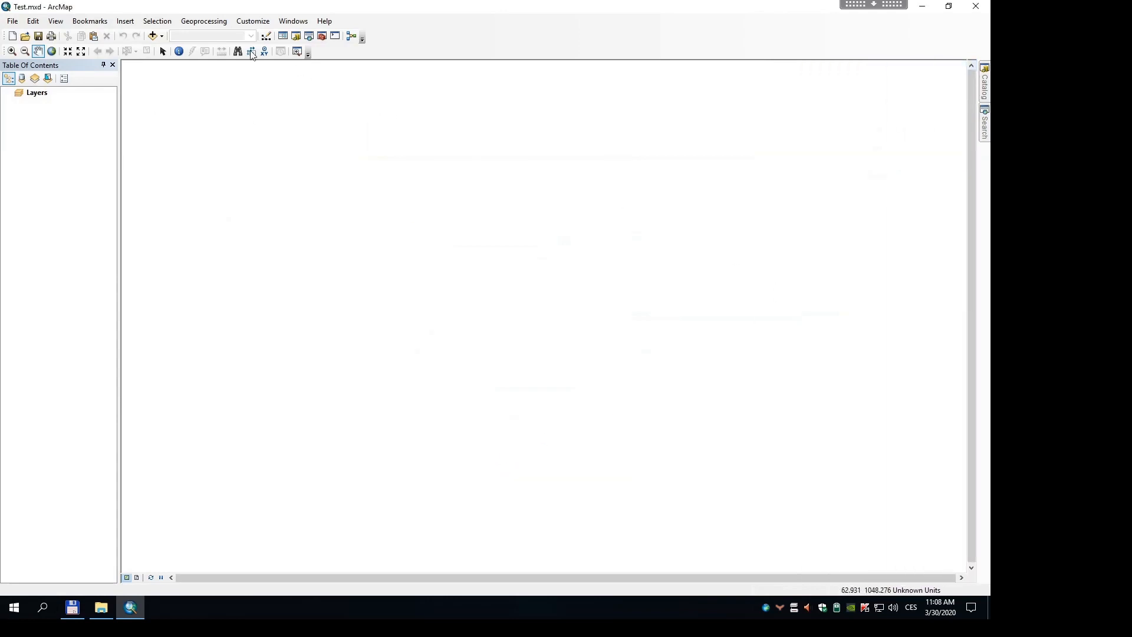
Open the Extensions dialog listing the installed ArcGIS Desktop extensions.
click(244, 23)
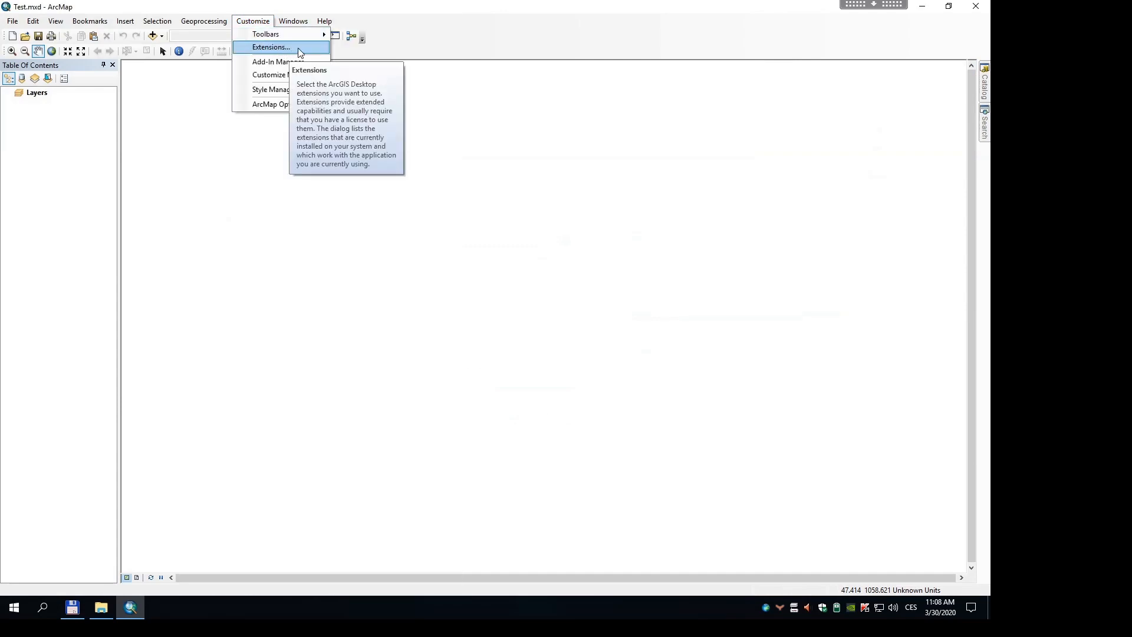
click(299, 48)
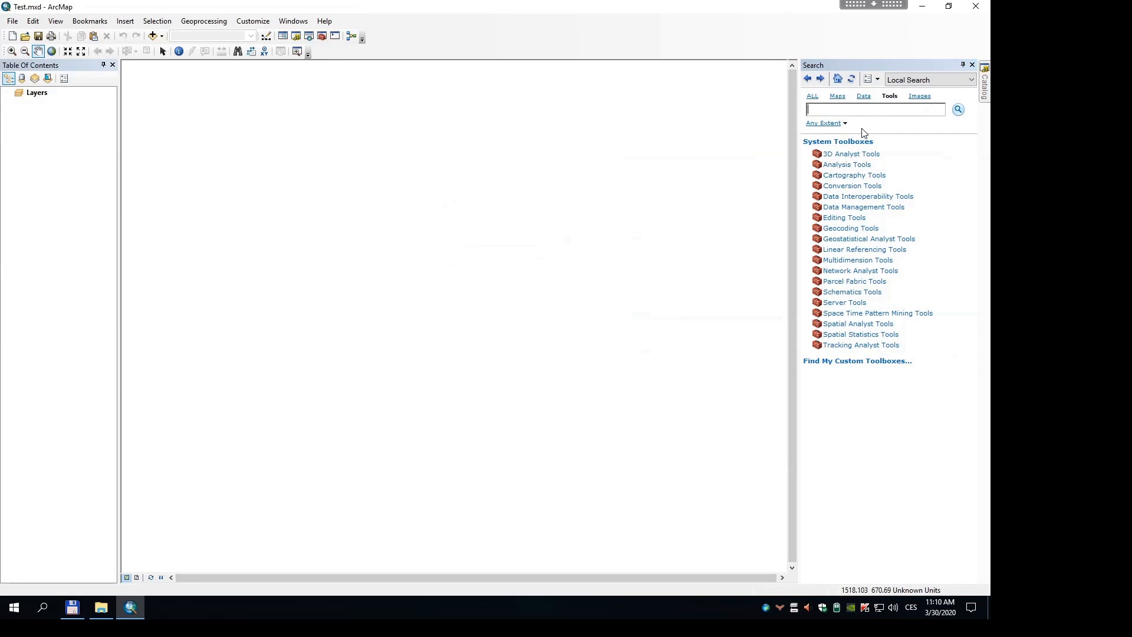
Search the tools for clip (data management), open the Clip tool, and enlarge its dialog to show all parameters.
text(clip)
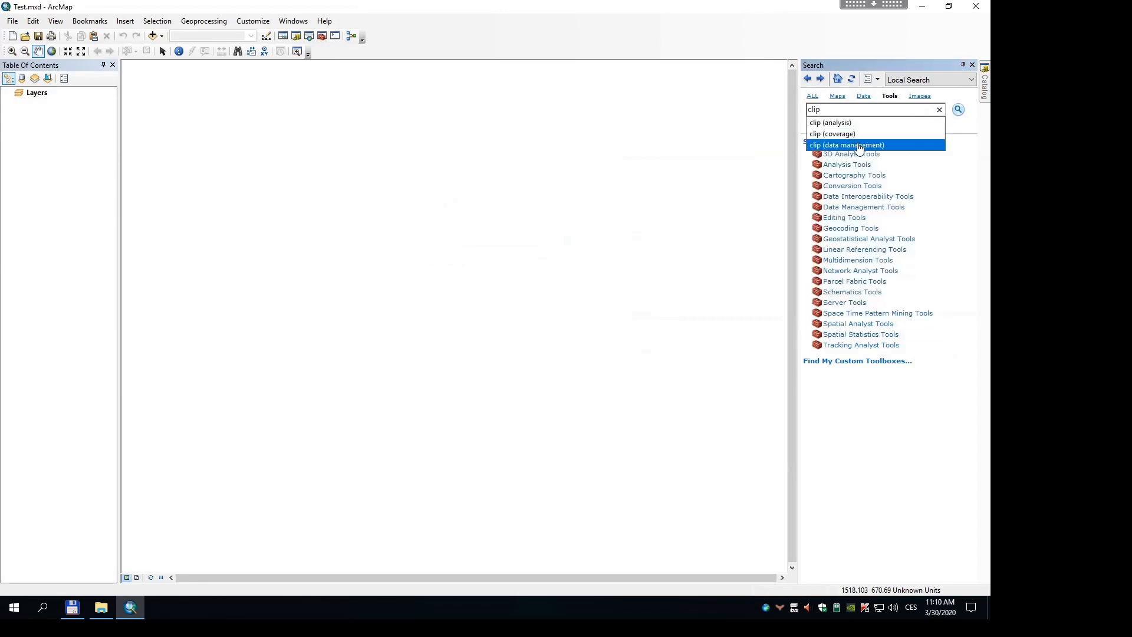
click(861, 145)
click(857, 157)
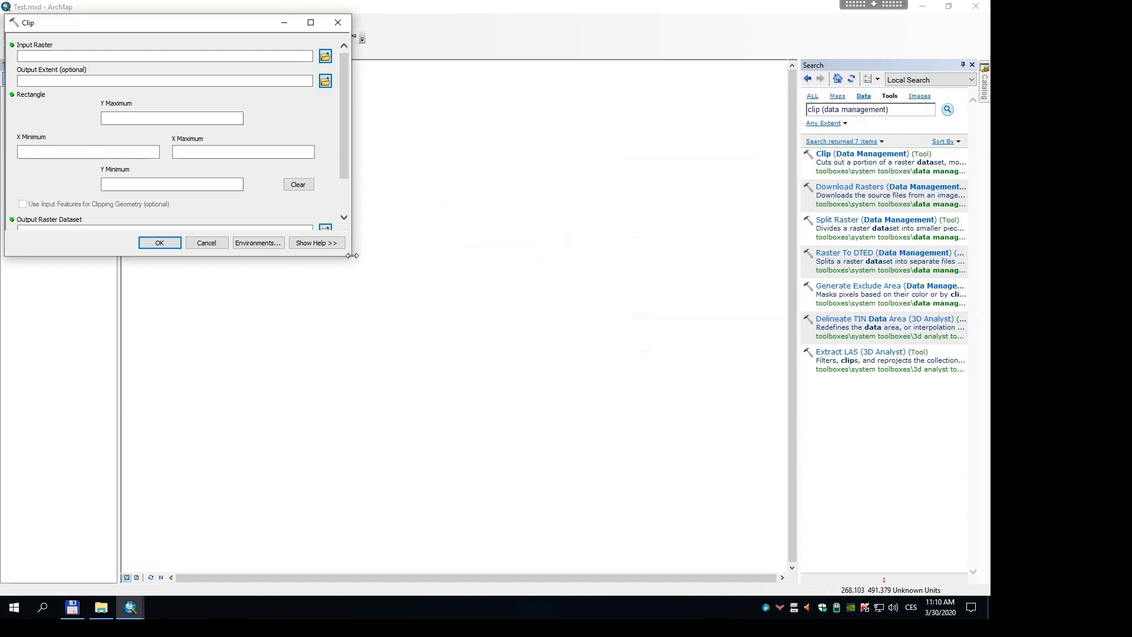
drag(352, 255, 469, 356)
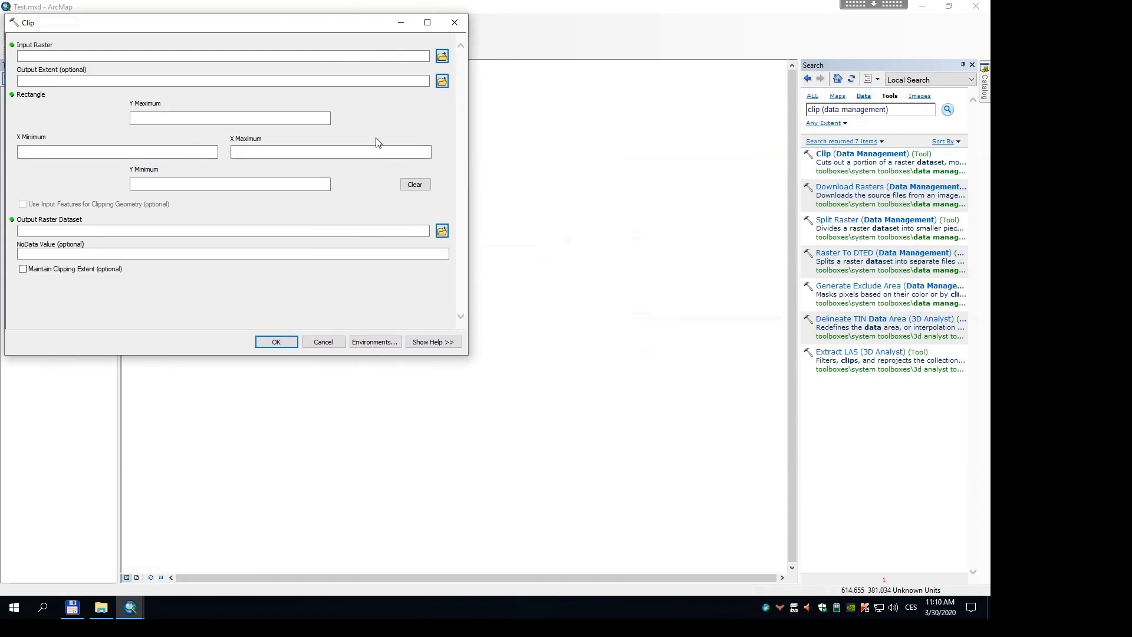
Display the Clip tool's help and read the descriptions of Input Raster, Output Raster Dataset and NoData Value, and close the tool.
click(435, 343)
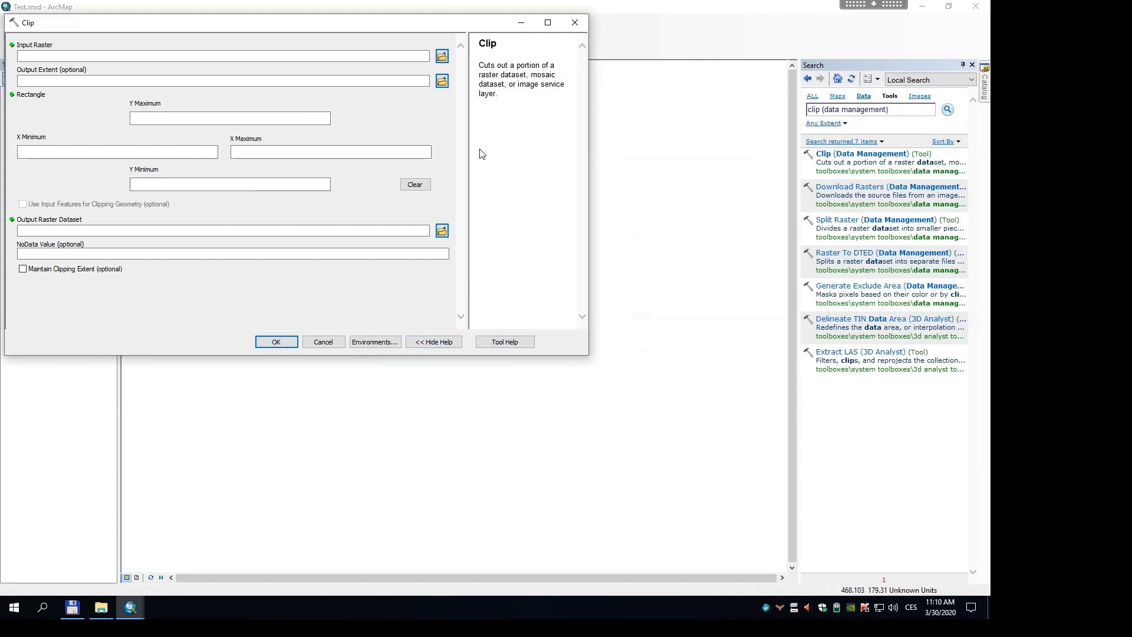
drag(478, 39, 526, 127)
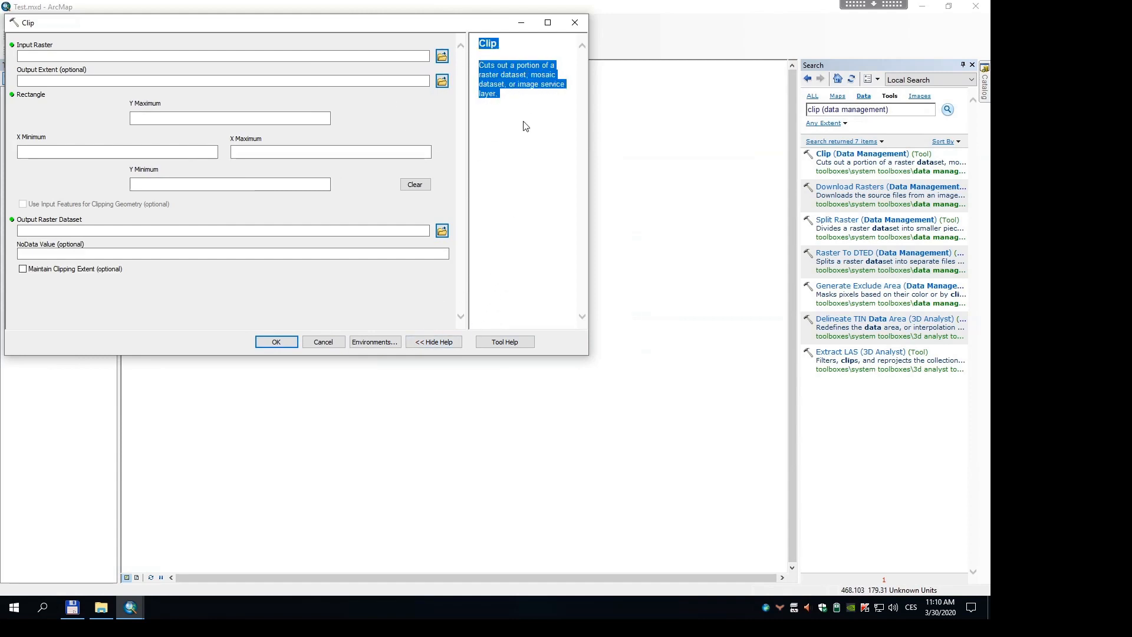
click(526, 126)
click(285, 54)
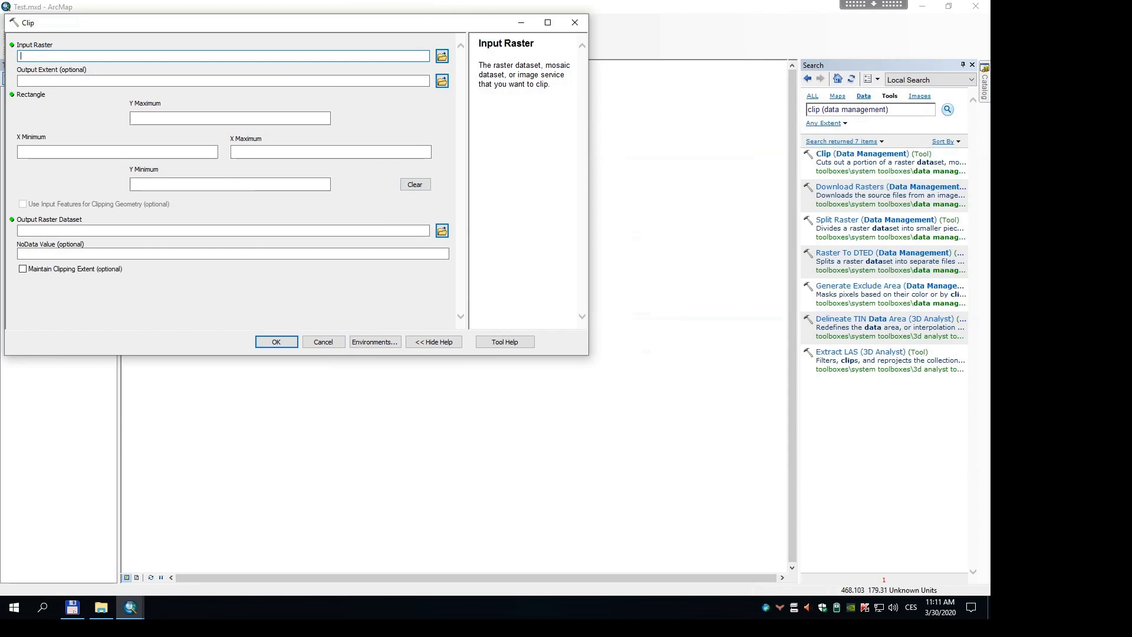
click(272, 231)
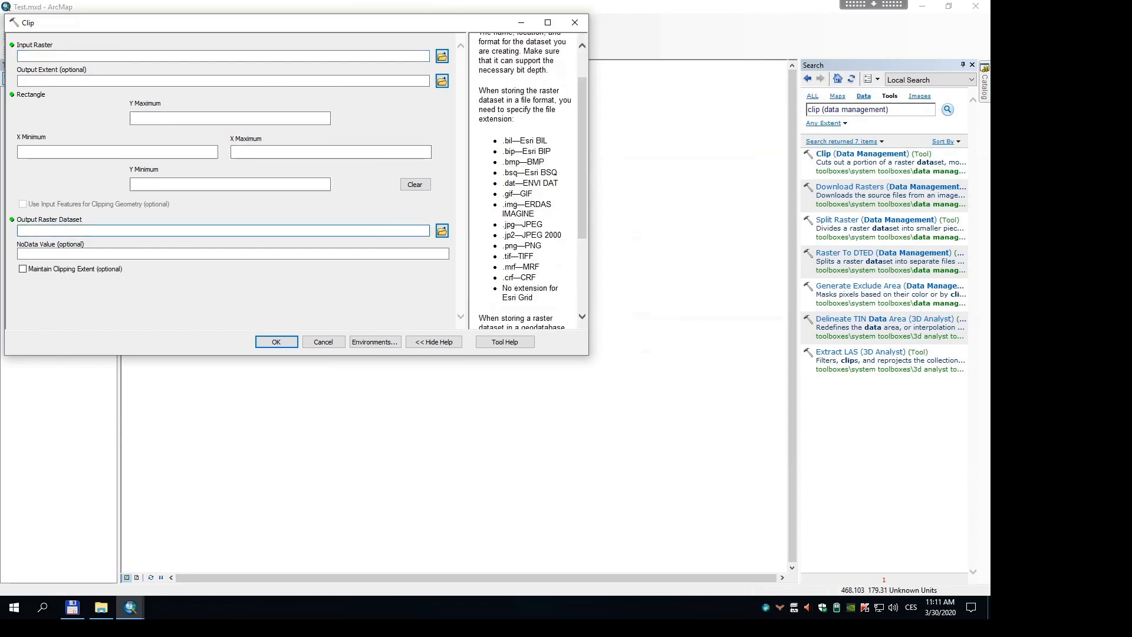
click(330, 254)
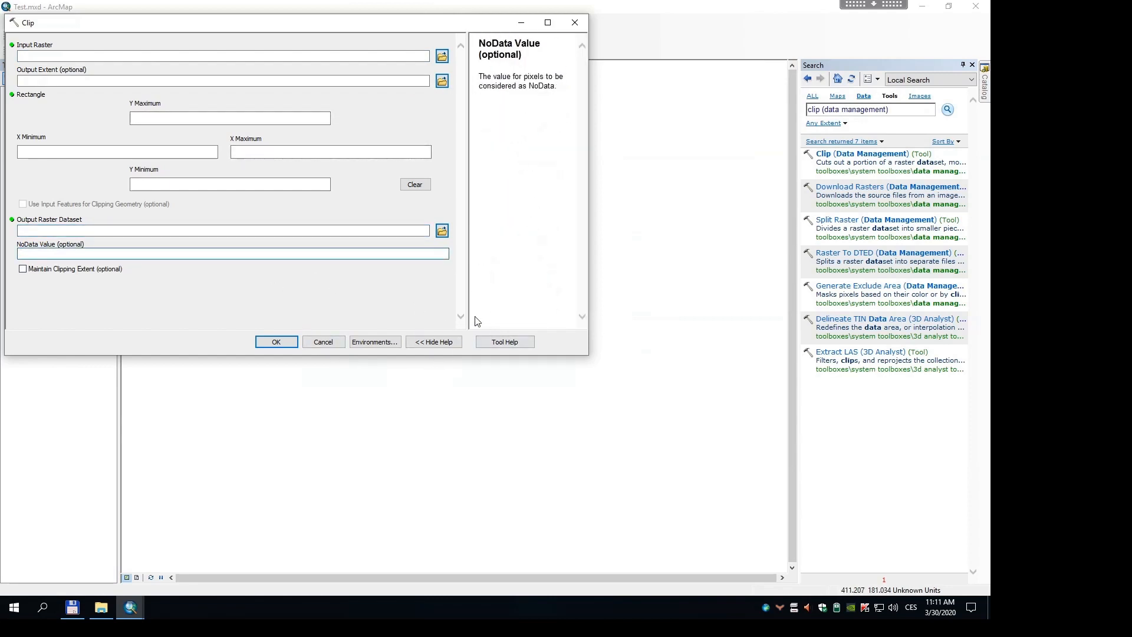
click(575, 23)
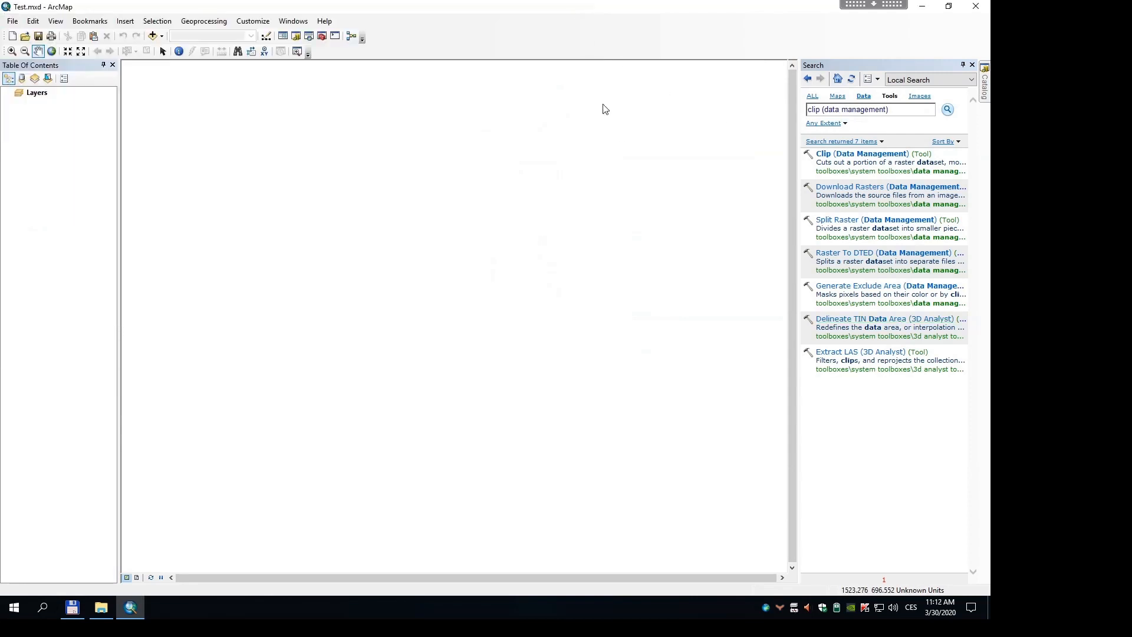
Configure the geoprocessing options to overwrite the outputs of geoprocessing operations and to never delete results.
click(211, 25)
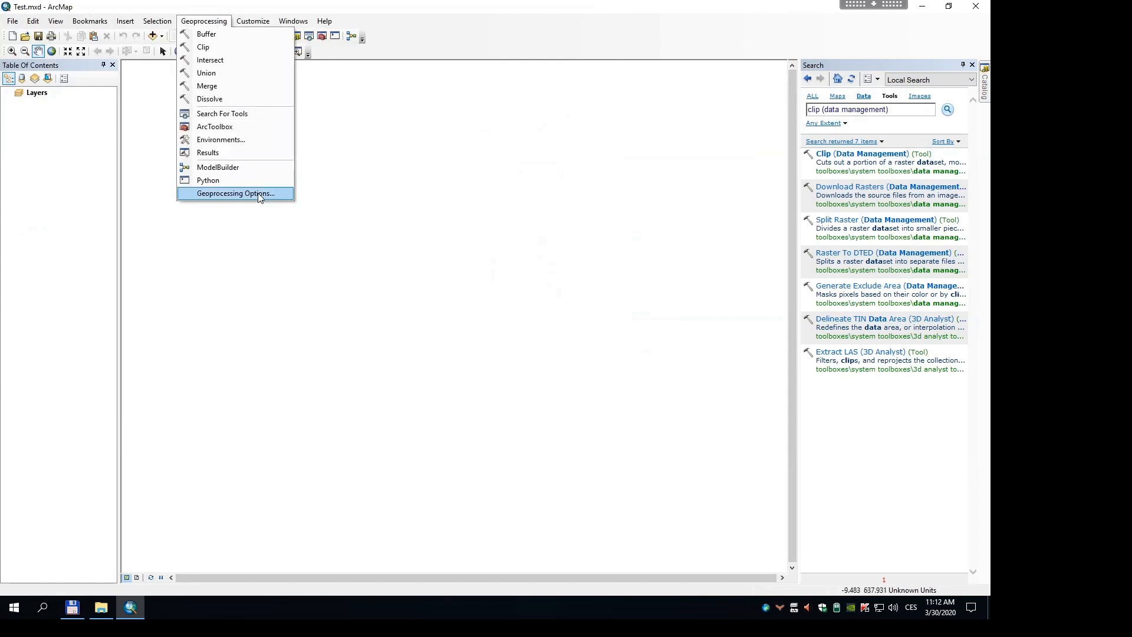
click(246, 194)
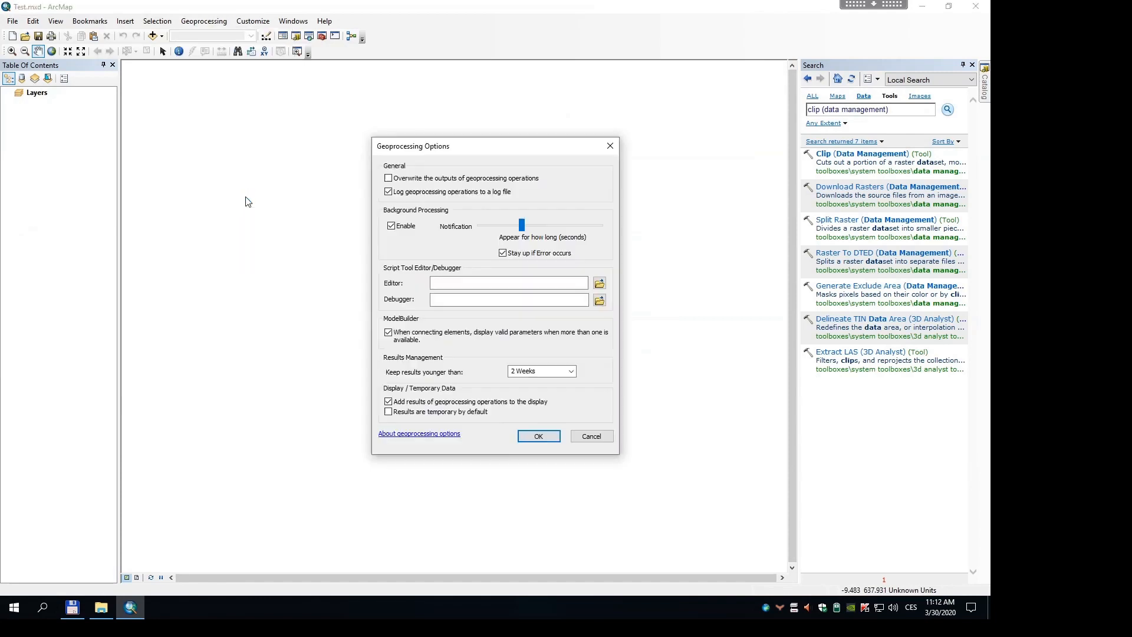
click(389, 179)
click(571, 372)
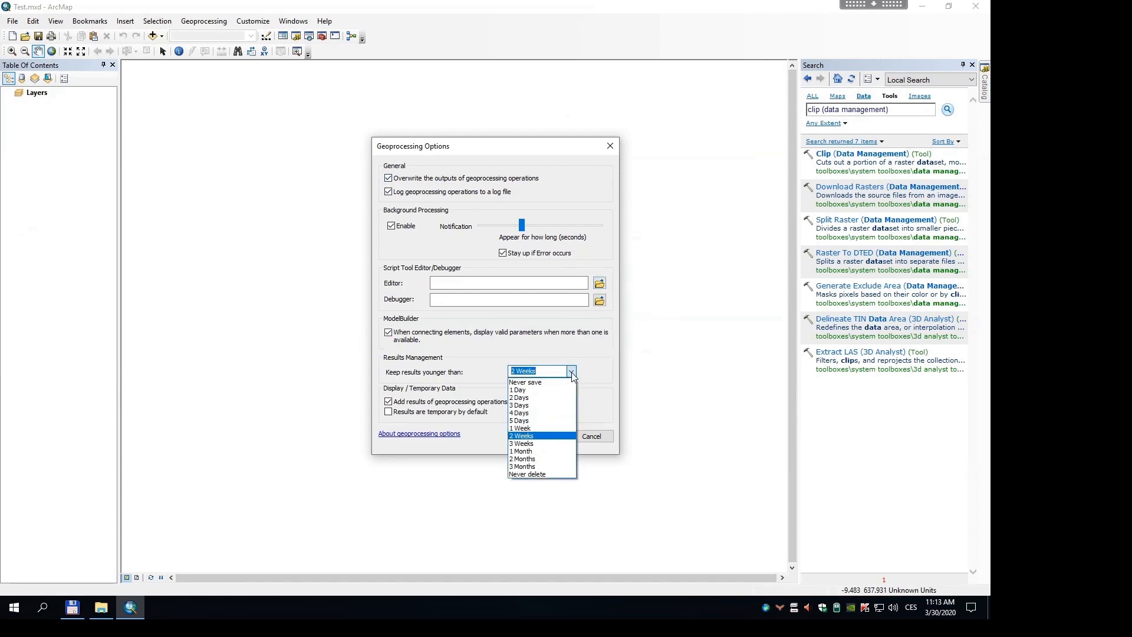
click(553, 475)
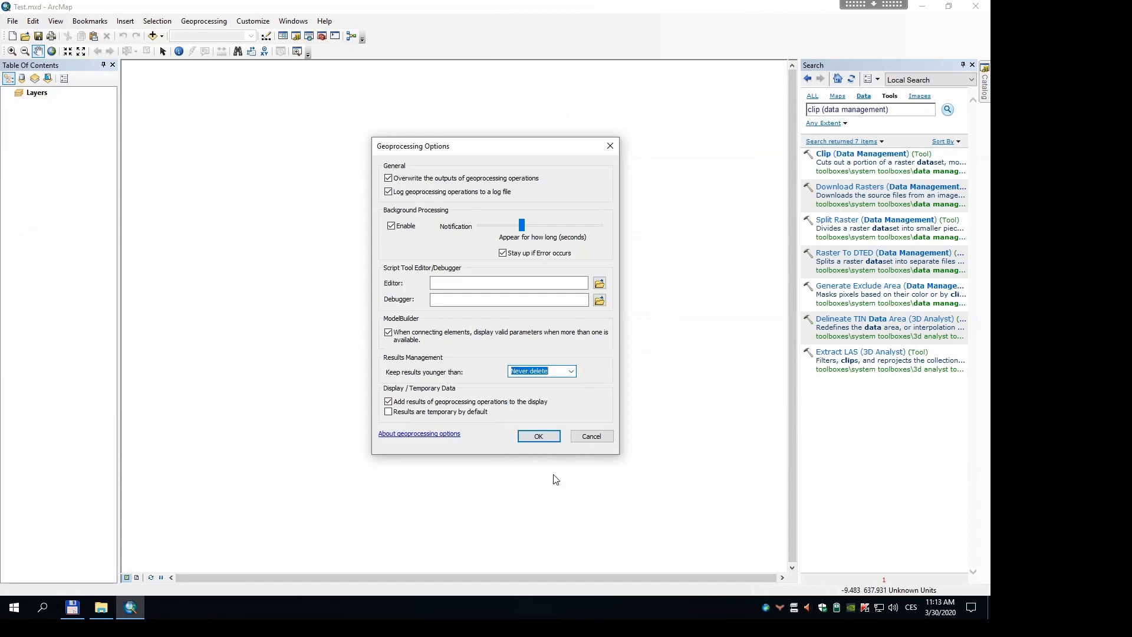
click(539, 436)
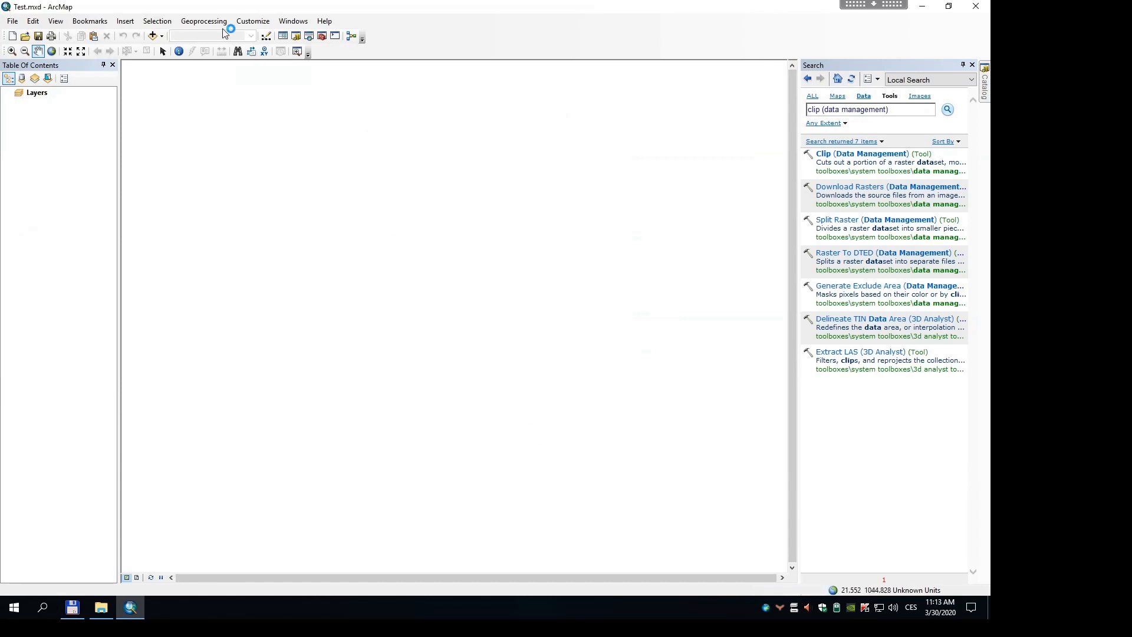
In the ArcMap options, try the Zooms In setting for rolling the mouse wheel forward and restore Zooms Out.
click(223, 25)
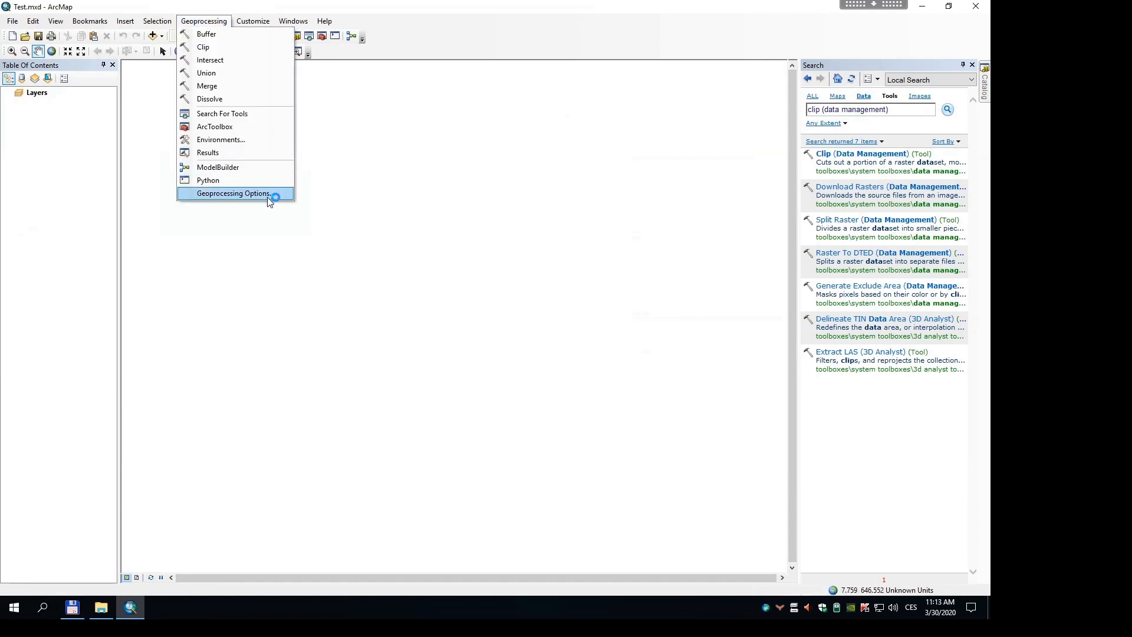
click(267, 194)
click(204, 21)
mouse_move(253, 20)
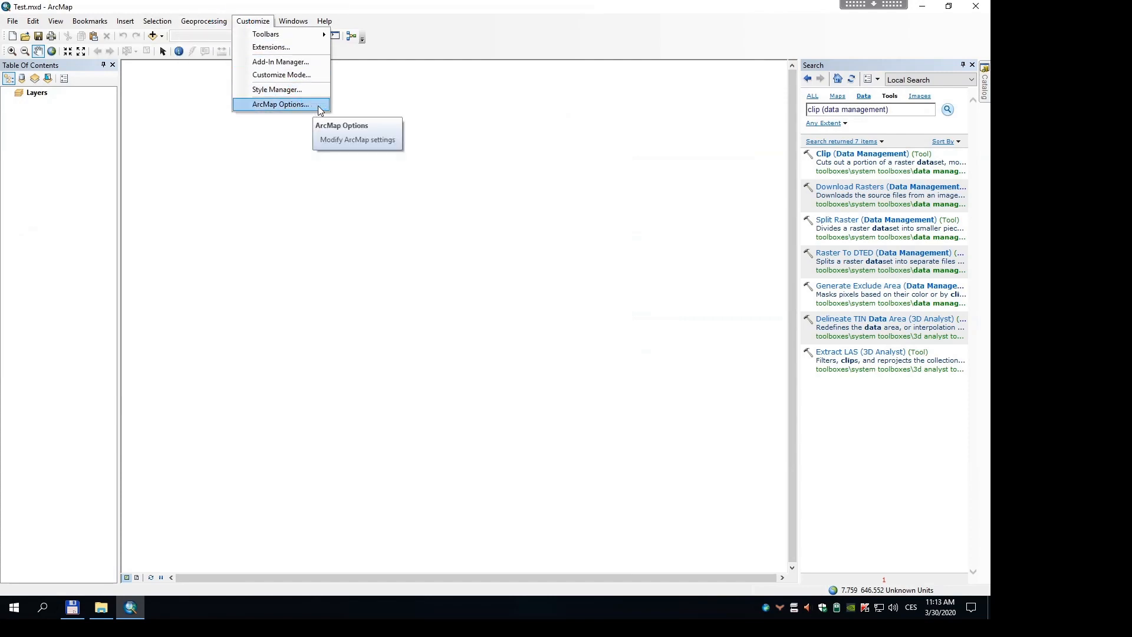
click(320, 110)
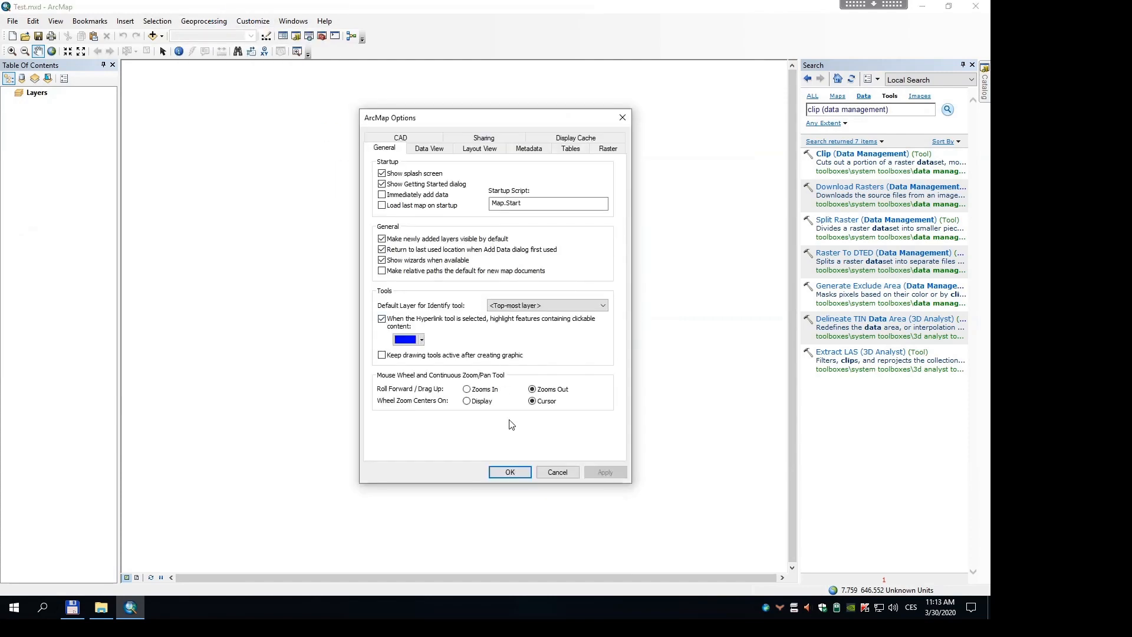
click(493, 391)
click(487, 389)
click(532, 390)
click(512, 473)
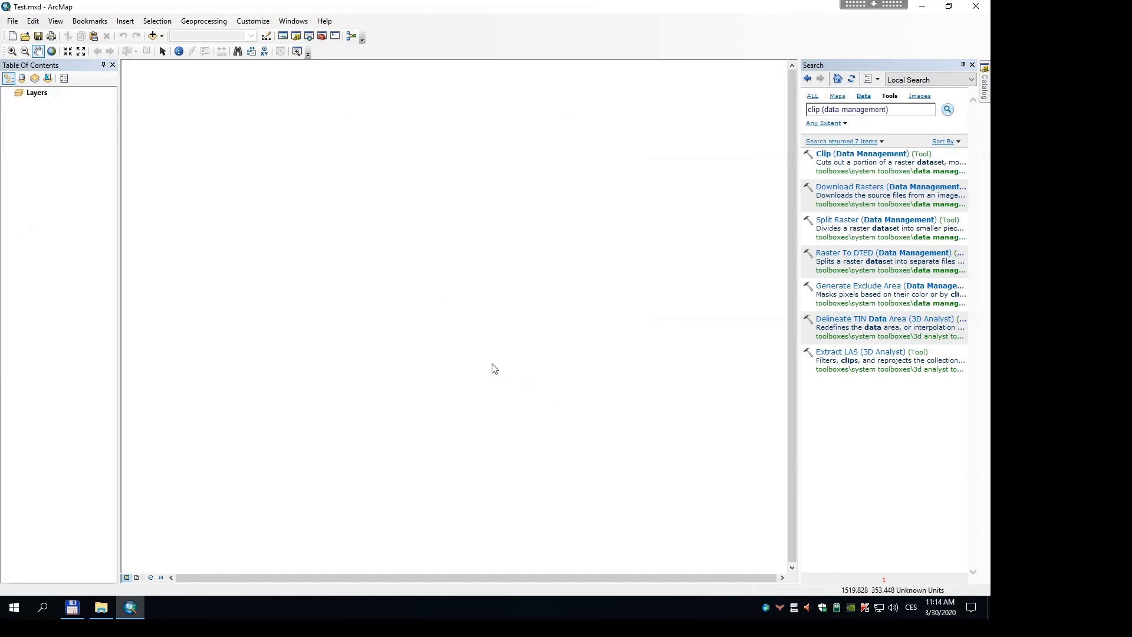
click(655, 396)
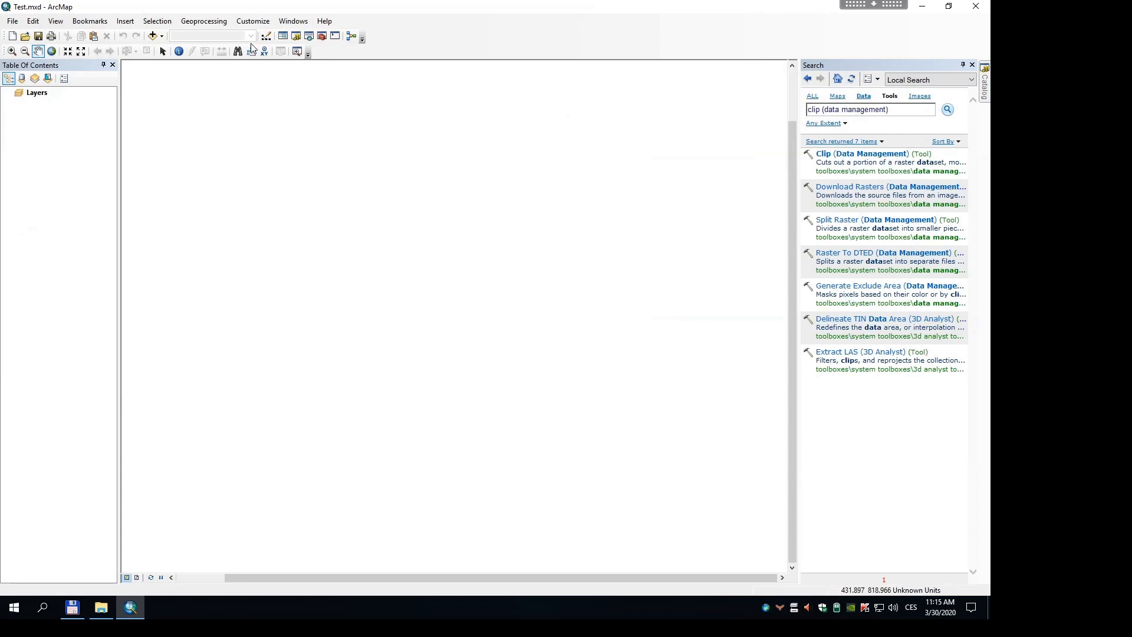
Open the coordinate system settings in the properties of the Layers data frame.
right_click(43, 94)
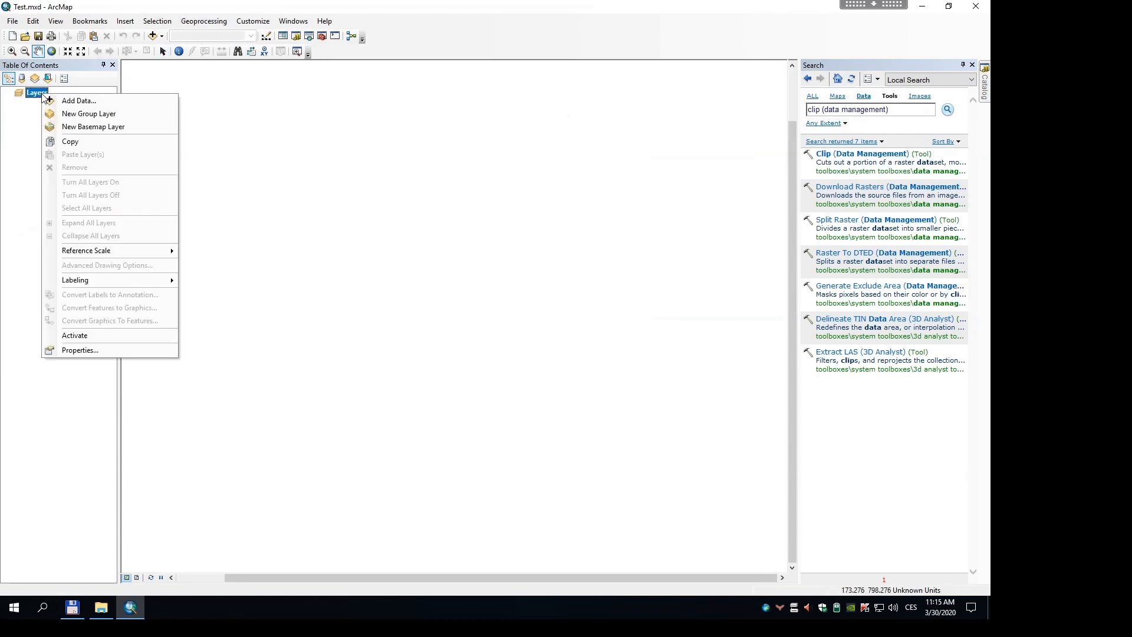
click(143, 351)
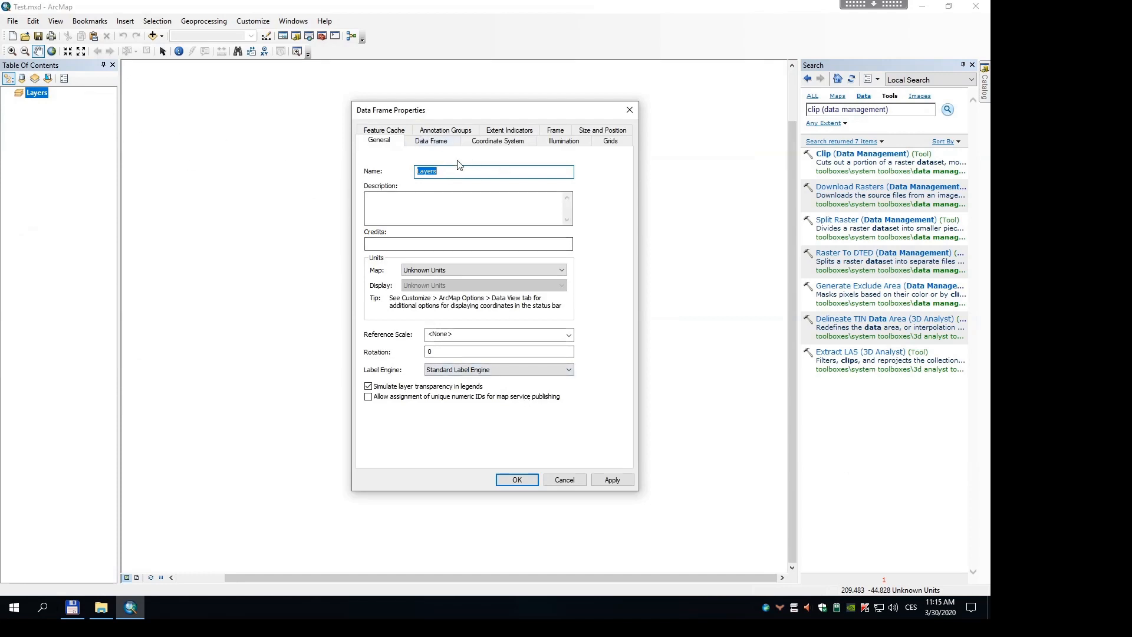
click(494, 141)
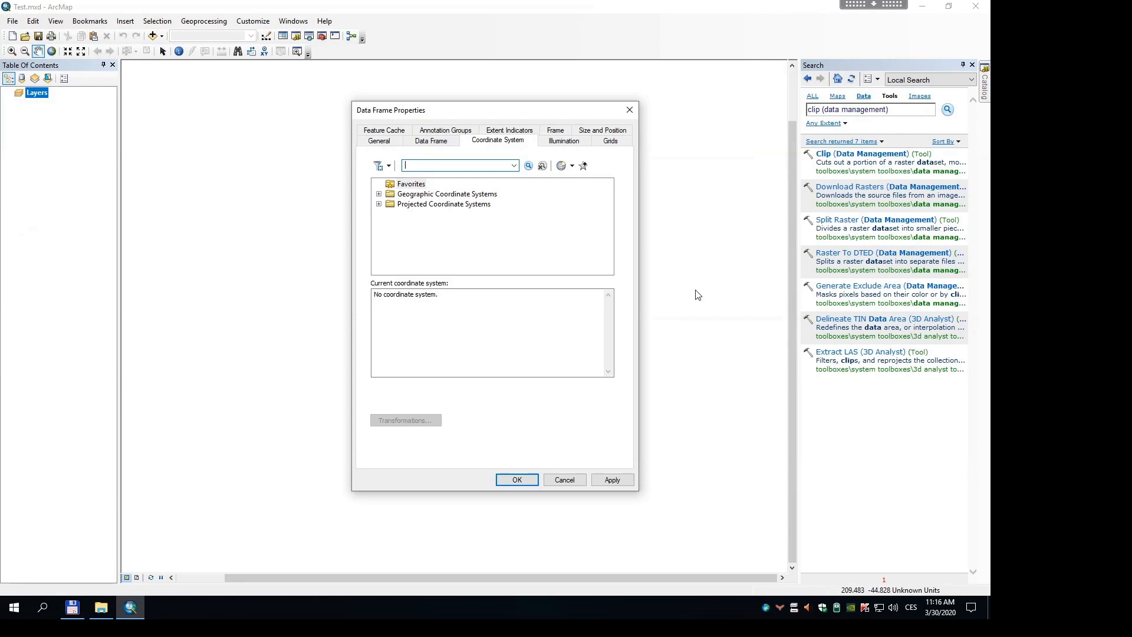
Browse the geographic coordinate systems, and find ETRS 1989 ETRS-TM33 by its code 3045 and select it.
click(379, 194)
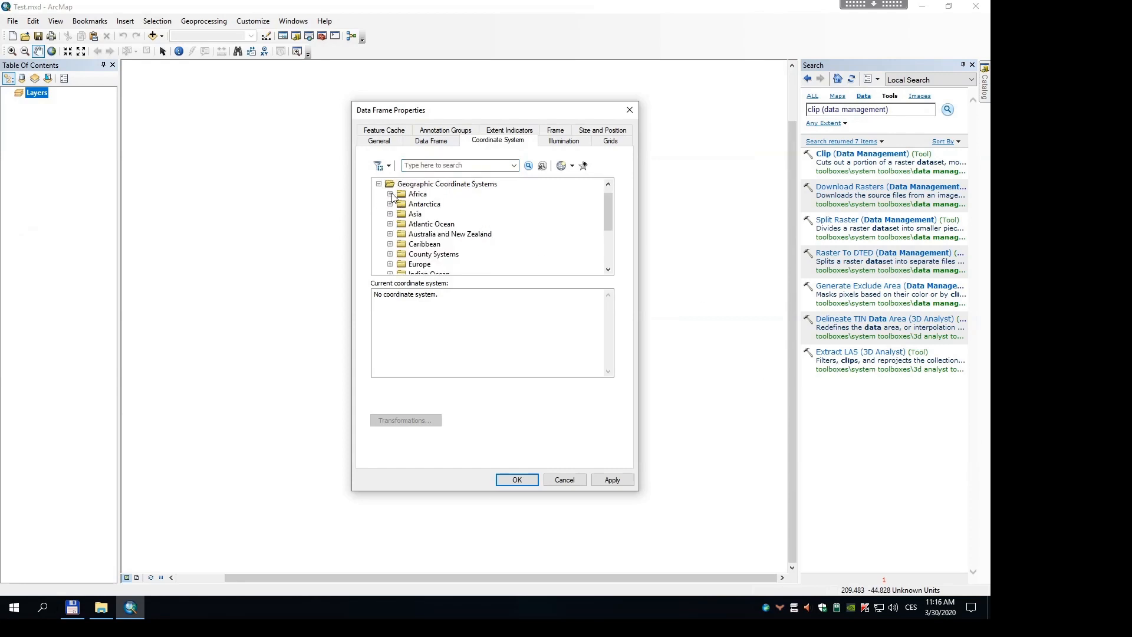
click(379, 184)
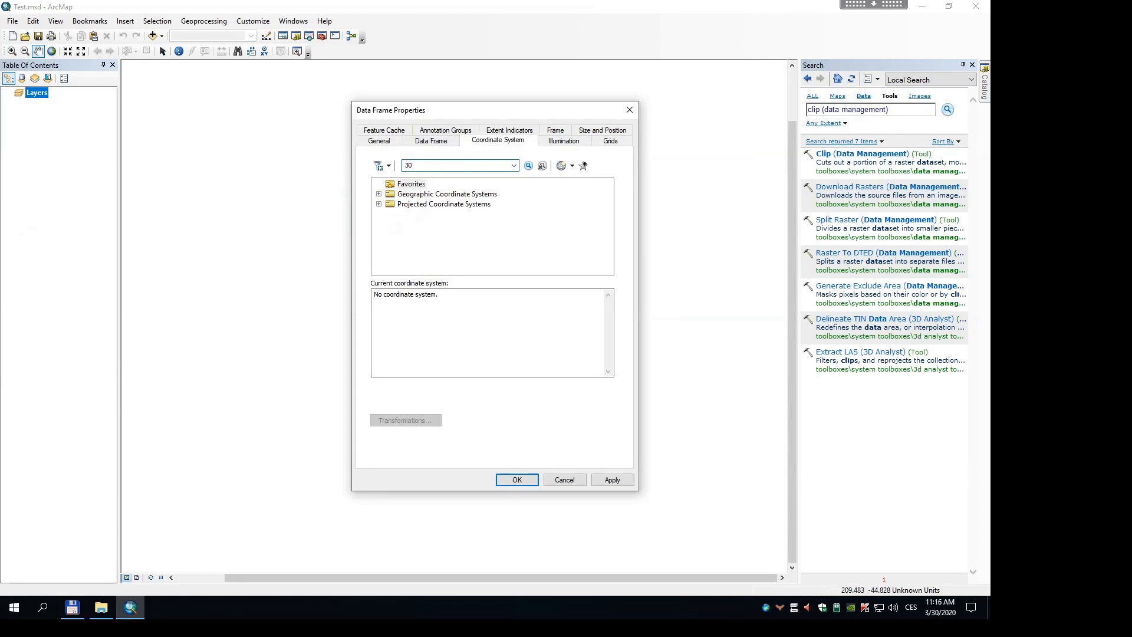
key(Return)
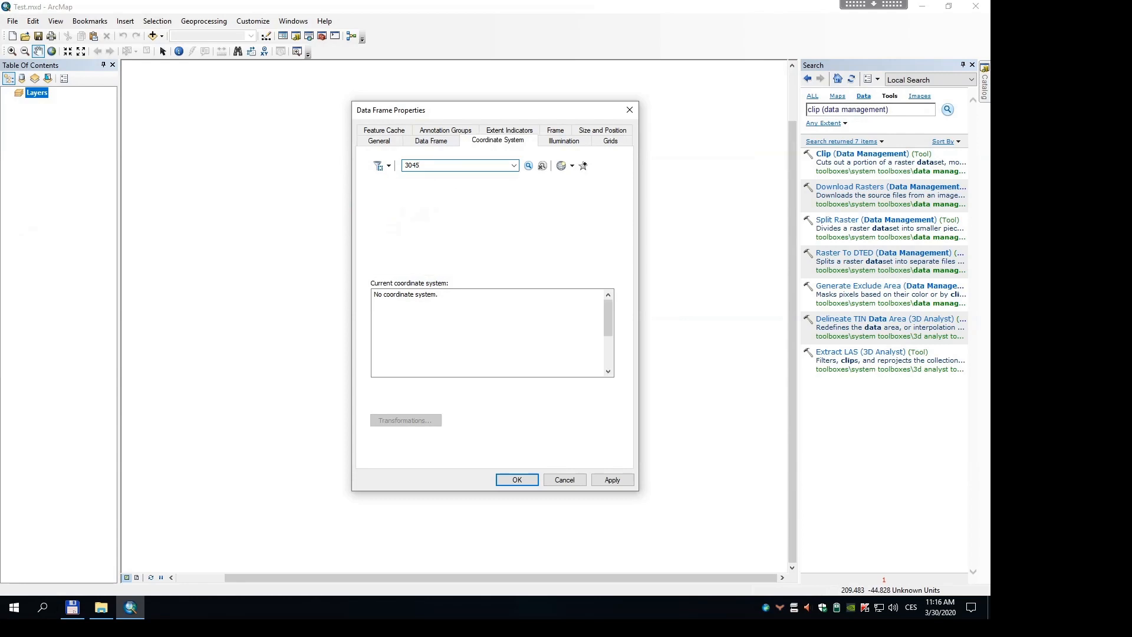
click(494, 231)
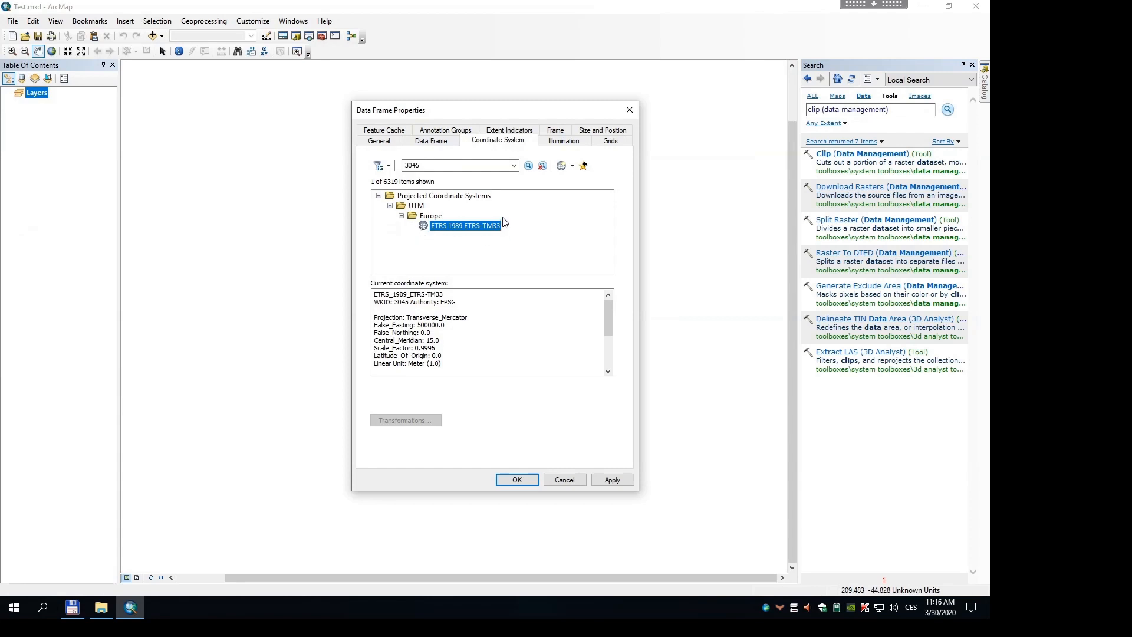
Search the coordinate systems for 5514 and assign S-JTSK Krovak EastNorth to the data frame.
click(455, 164)
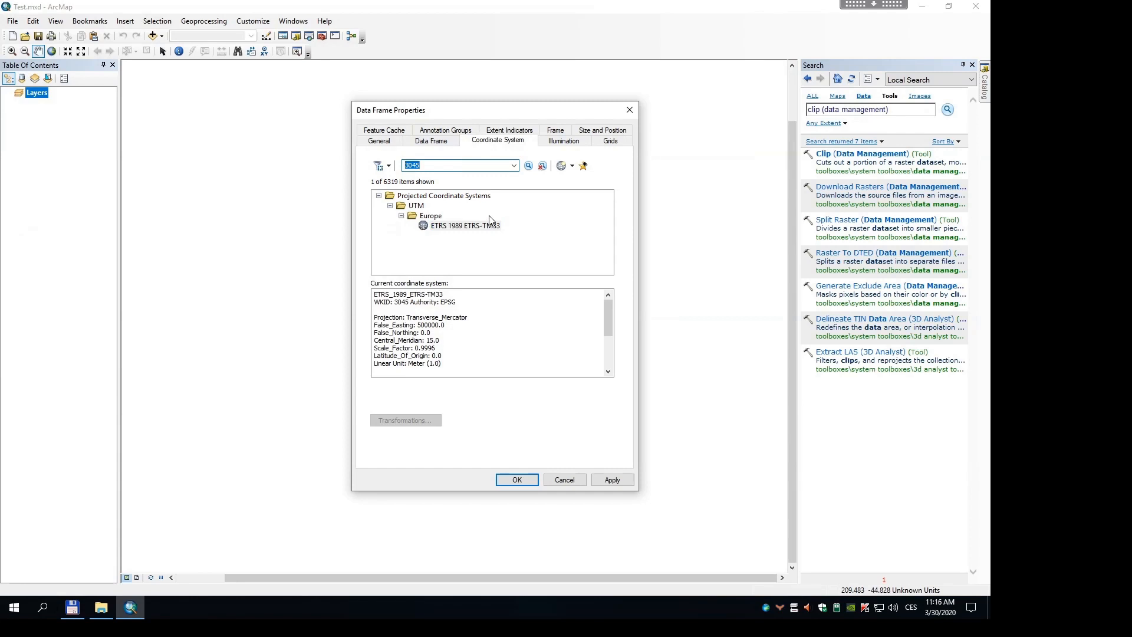
text(5514)
key(Return)
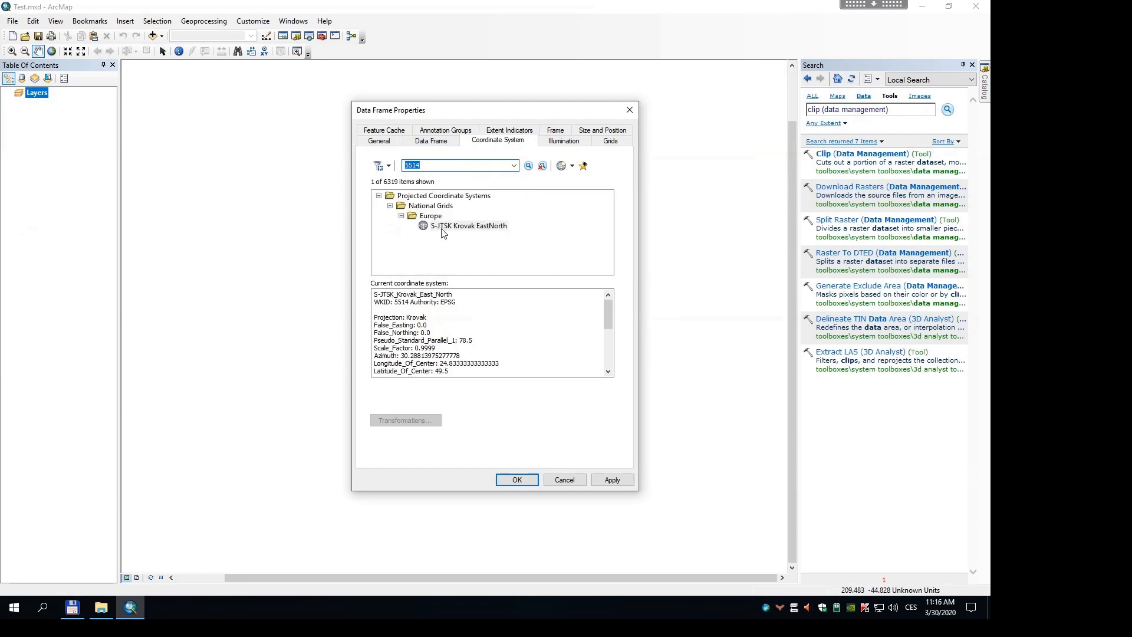
click(470, 230)
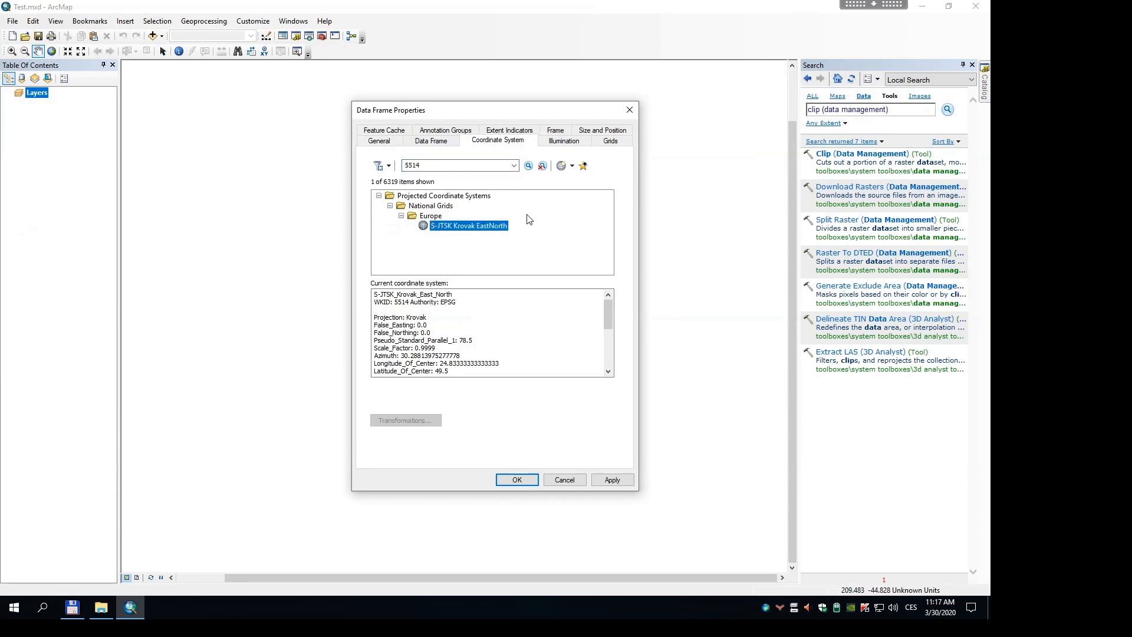
click(517, 480)
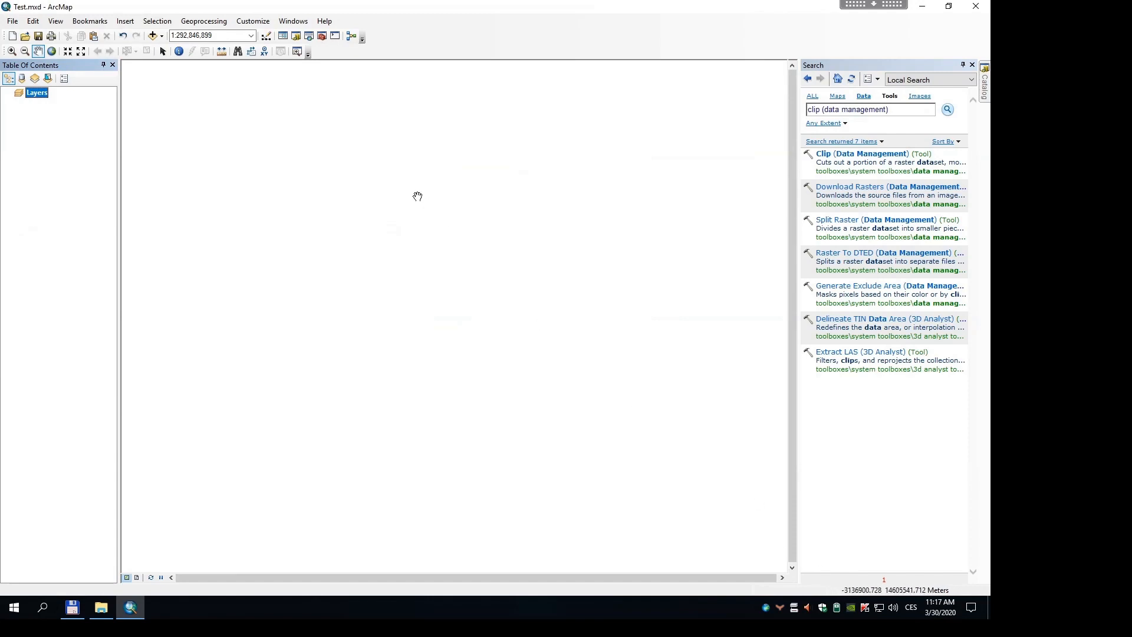
Look at the available map scales and save the map document.
click(251, 36)
click(251, 36)
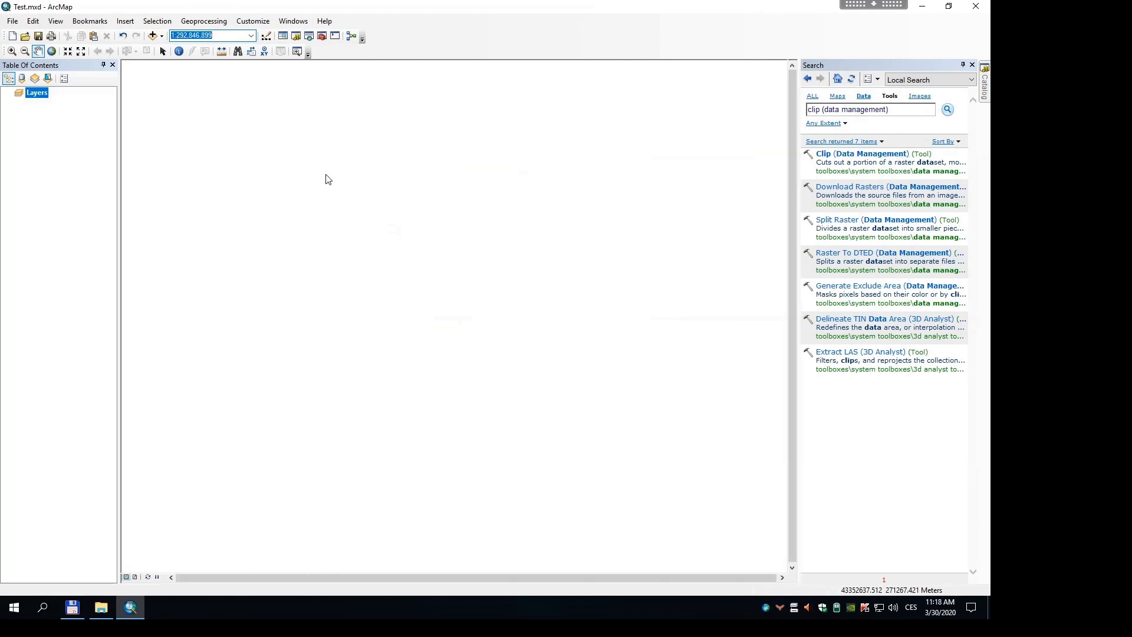
click(39, 37)
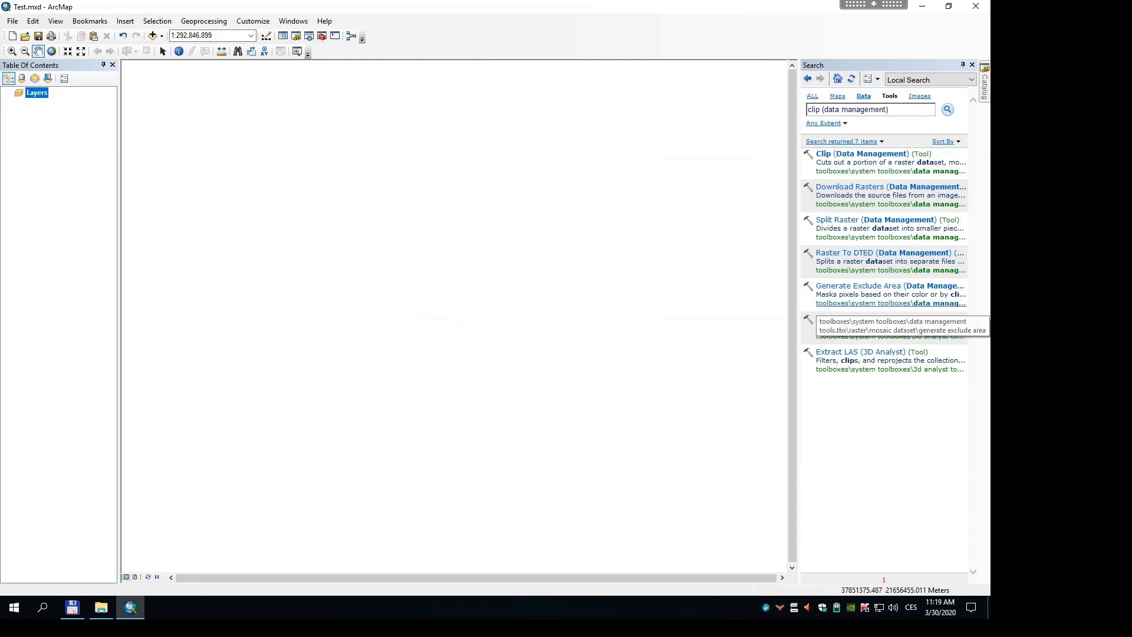
Search ArcGIS Online for ortofoto cr and add the Ortofotomapa ČR (S-JTSK) map service to the map.
click(163, 37)
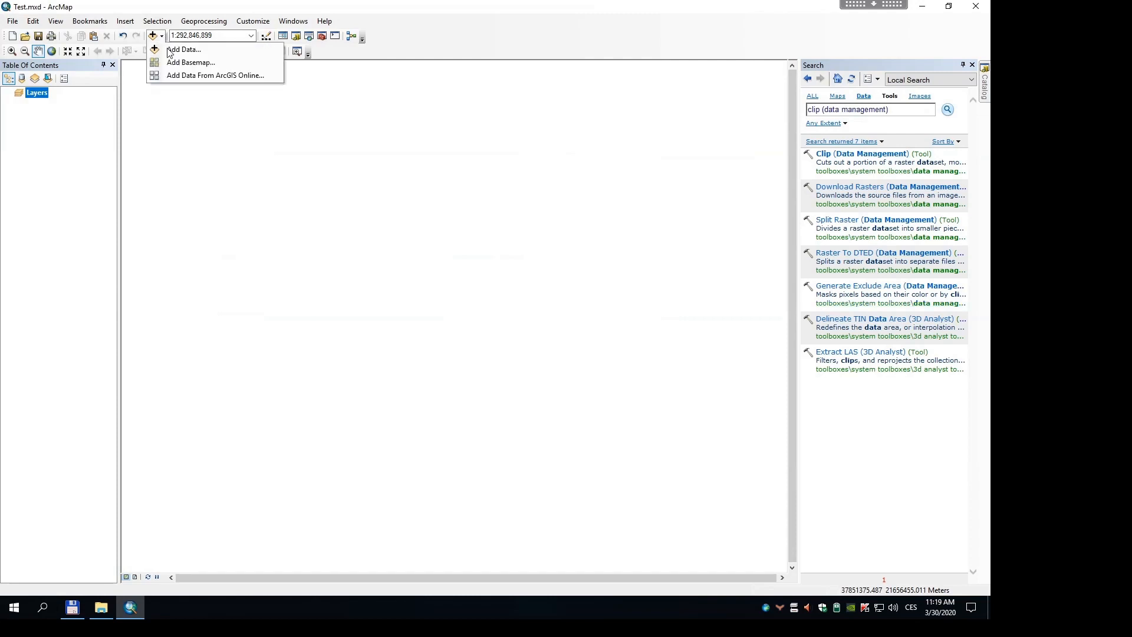
click(273, 77)
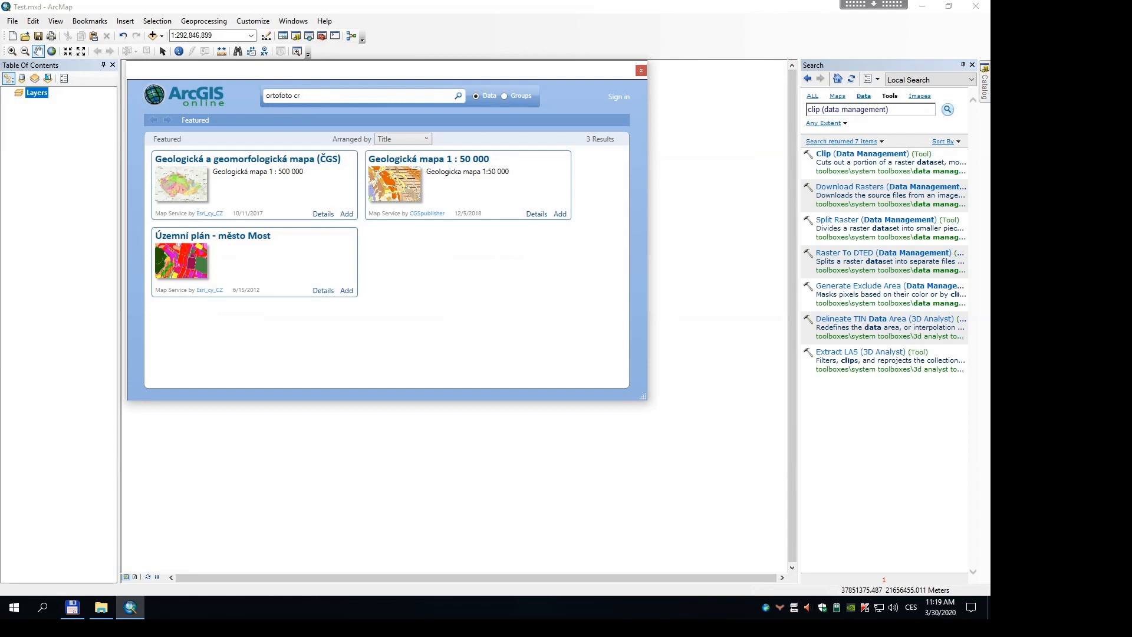
text(ortofoto cr)
key(Return)
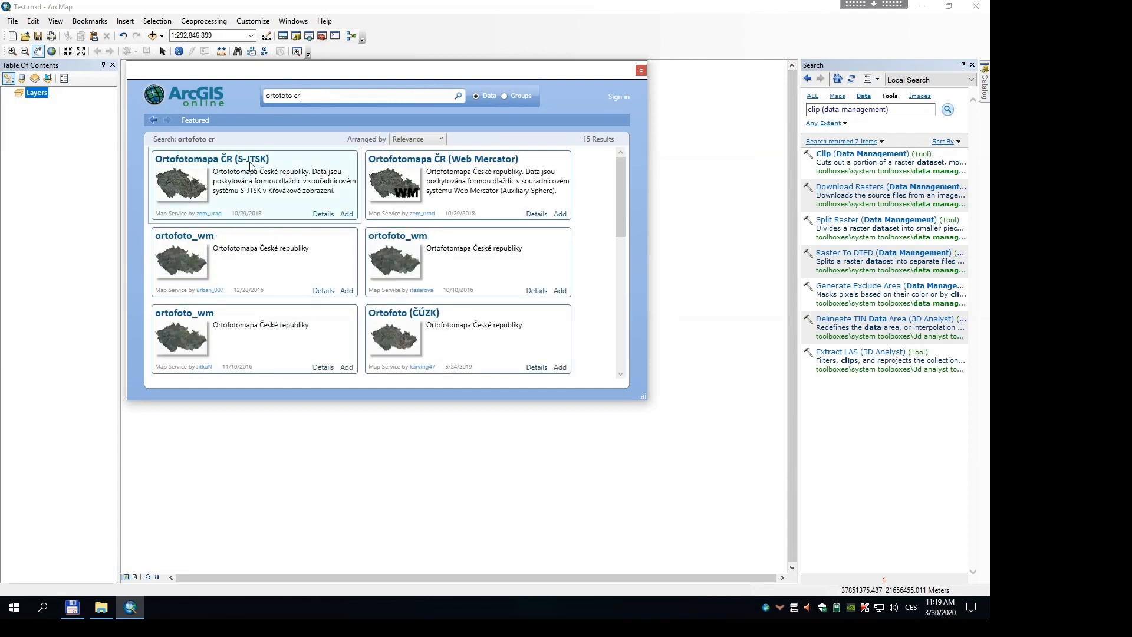
click(347, 214)
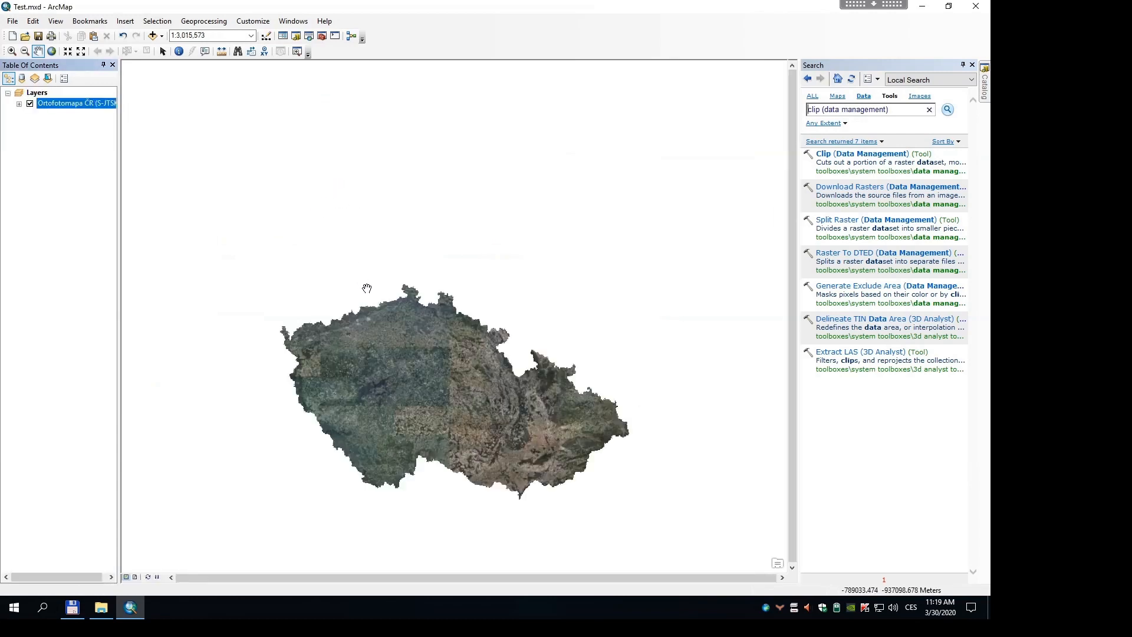
Reposition the orthophoto map in the view and zoom in to a scale of 1:1,500,000.
drag(388, 368, 378, 252)
scroll(378, 252, up, 2)
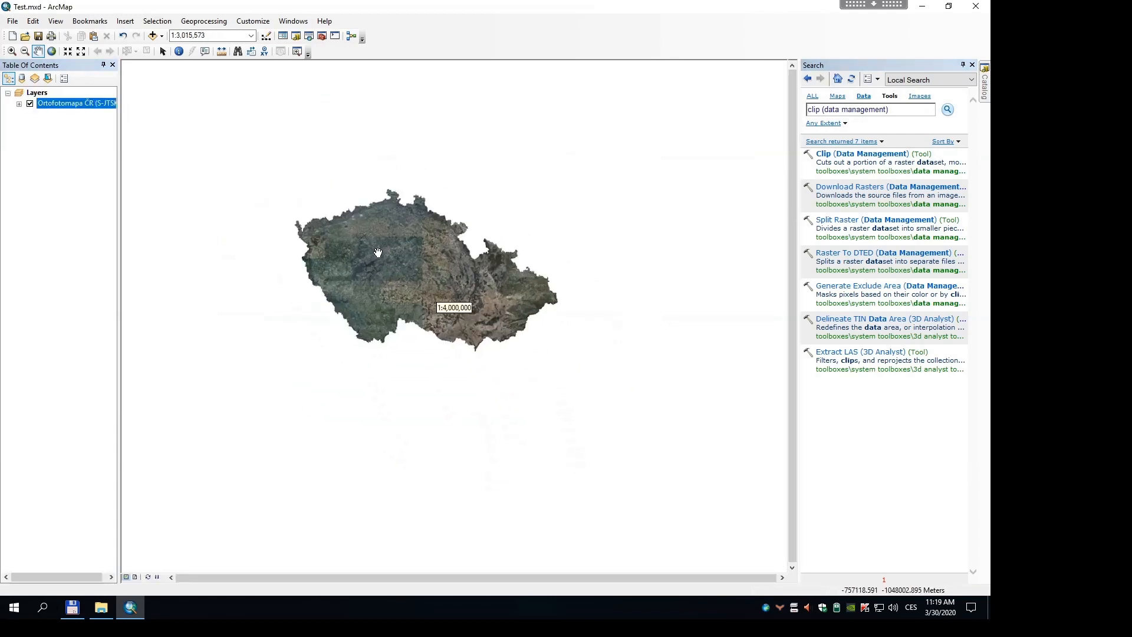
scroll(378, 252, up, 1)
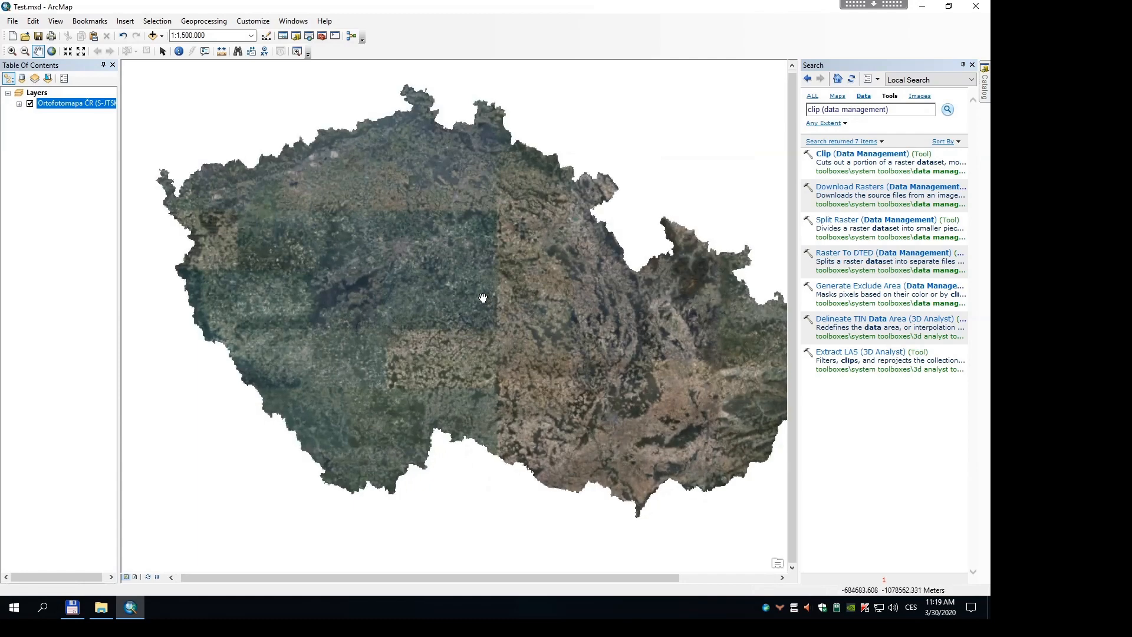
Center the orthophoto in the view and open the single feature class import for test_database.gdb.
drag(483, 297, 444, 306)
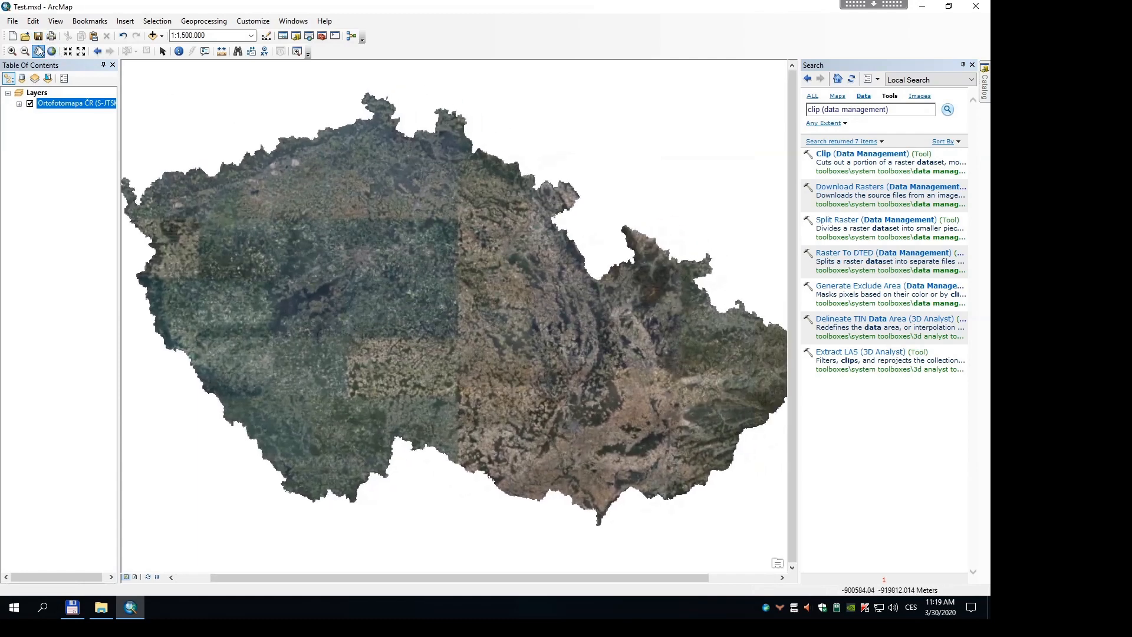
click(985, 86)
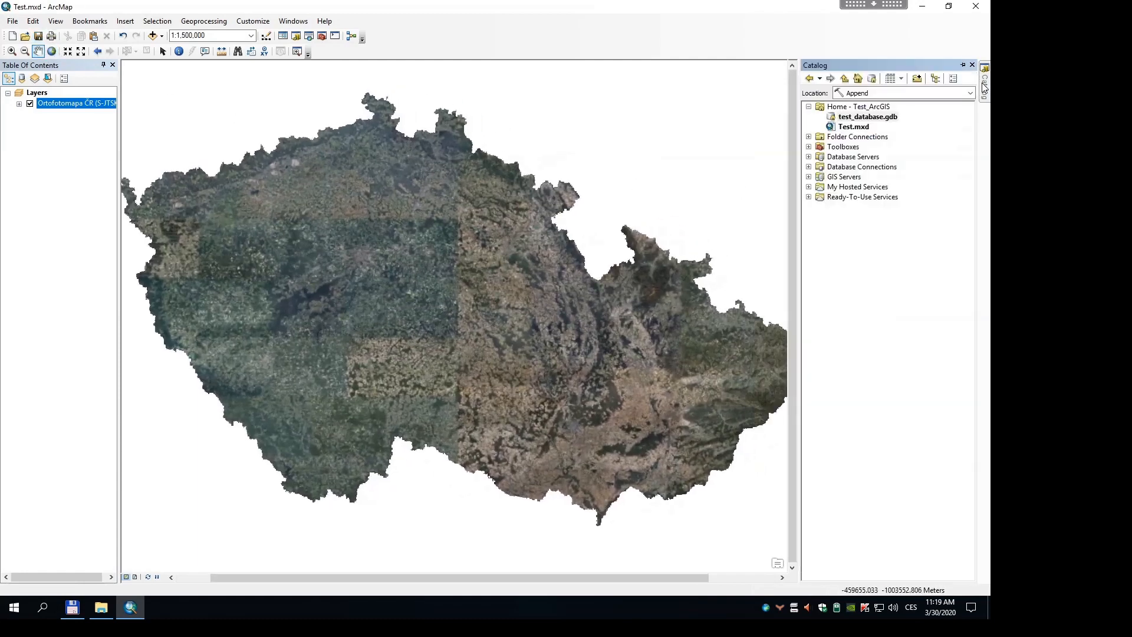
right_click(860, 120)
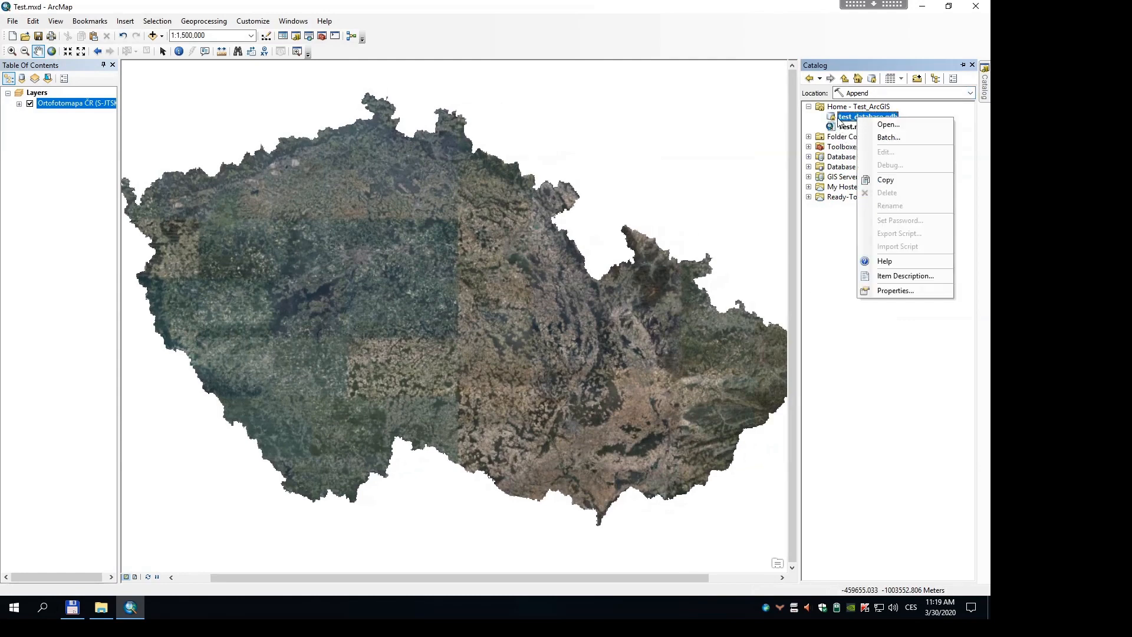
click(856, 119)
click(855, 118)
right_click(855, 120)
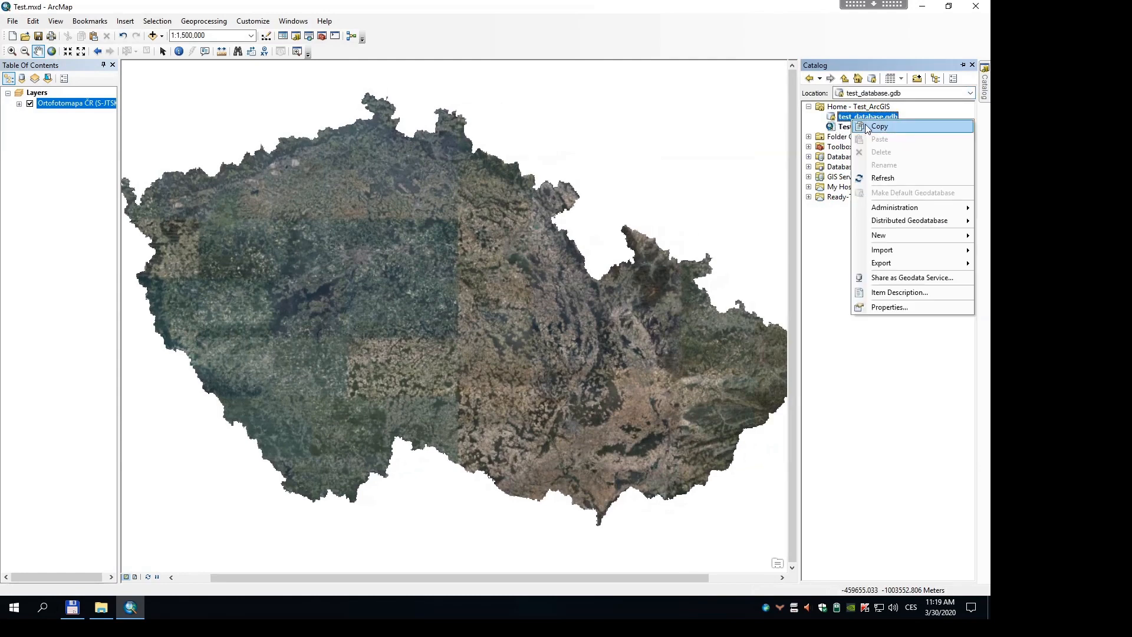
mouse_move(914, 256)
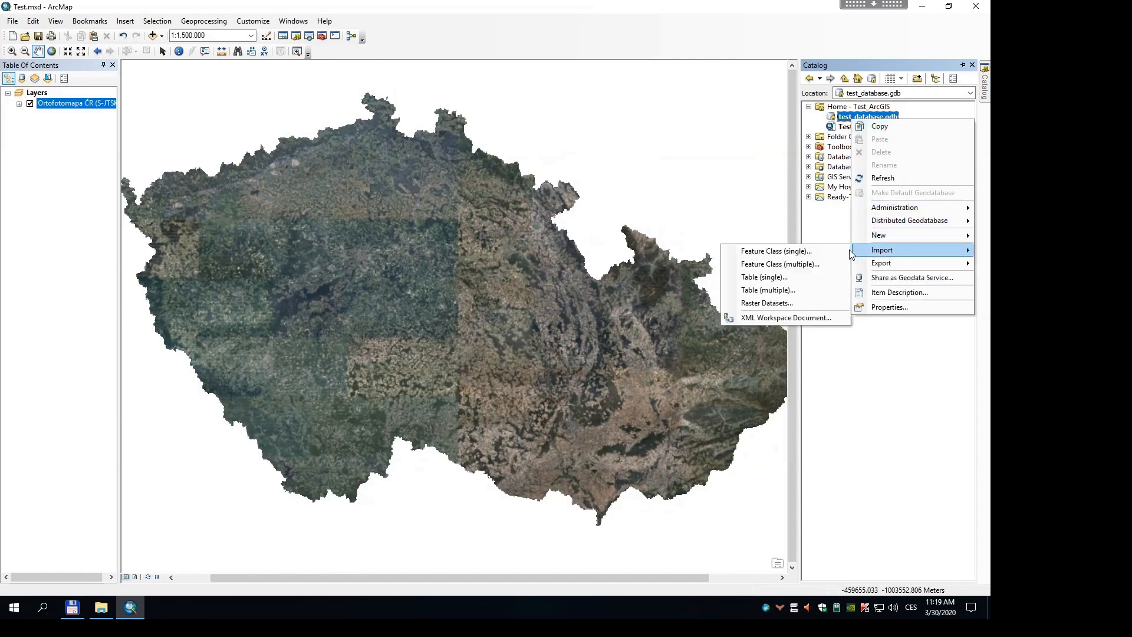
click(795, 254)
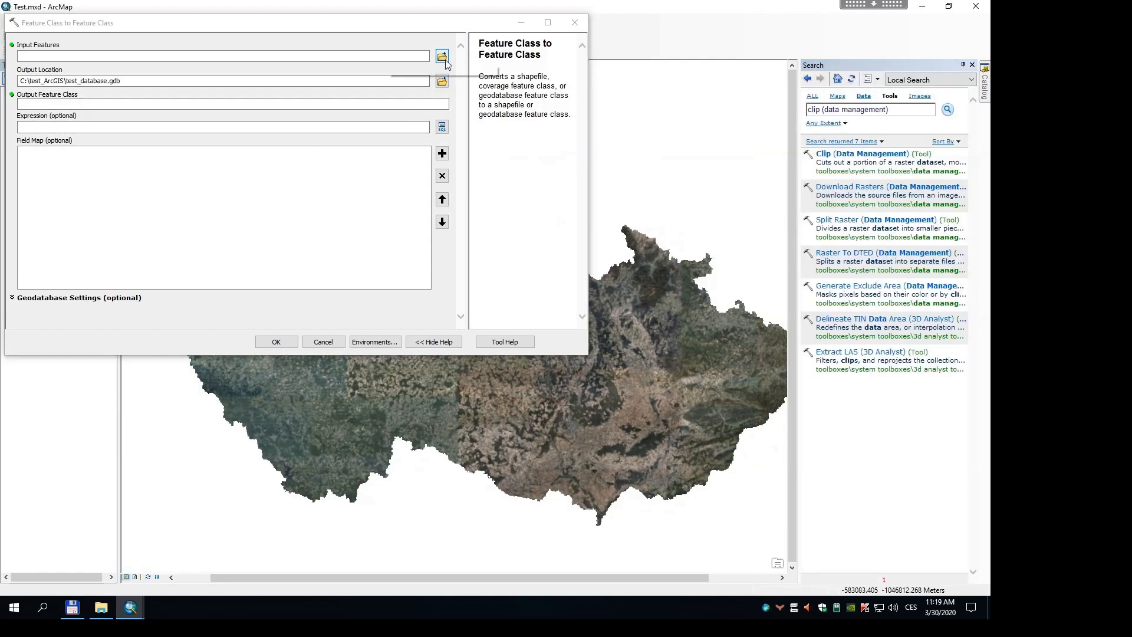
Choose the A03_Vodni_tok_HU.shp shapefile from H:\2020_GPU\DIBAVOD_HU as the input features for the conversion.
click(445, 61)
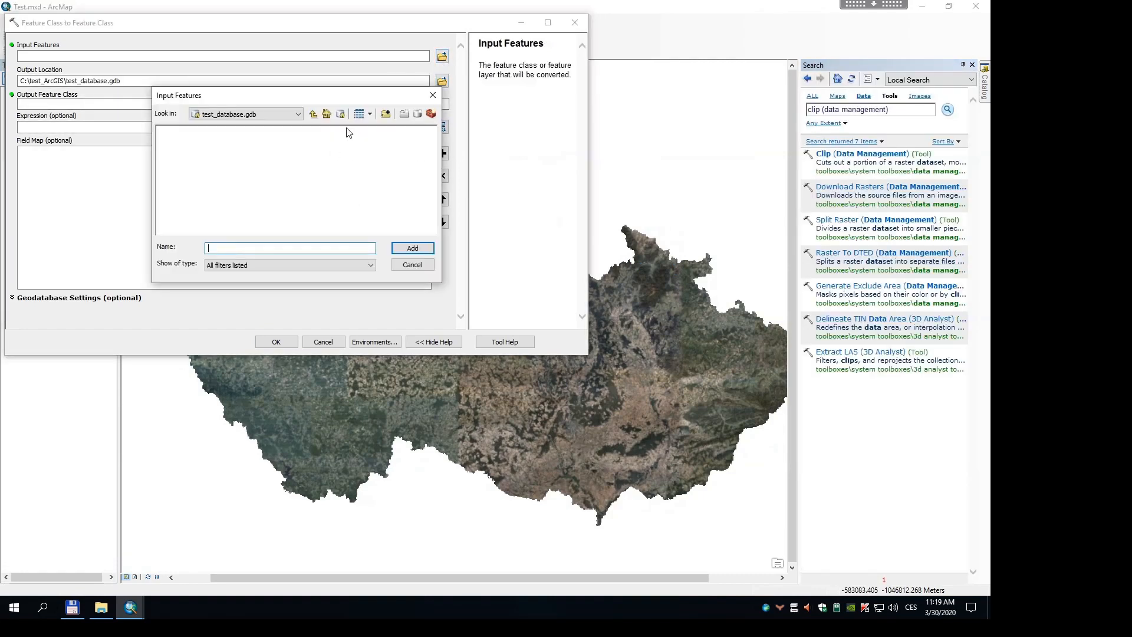
click(289, 114)
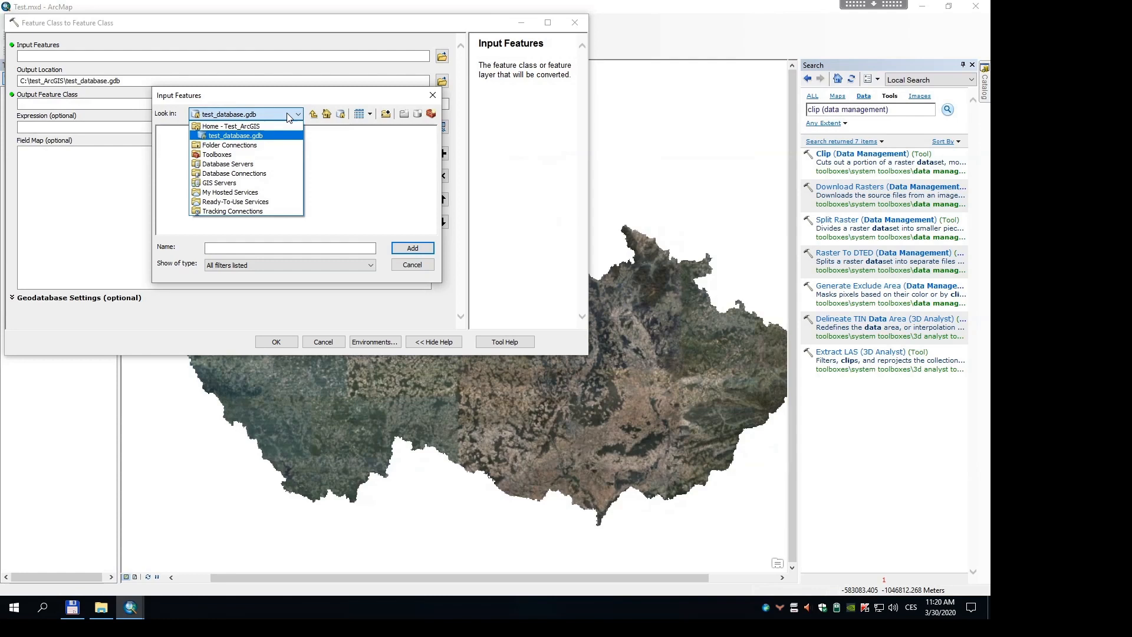
click(289, 114)
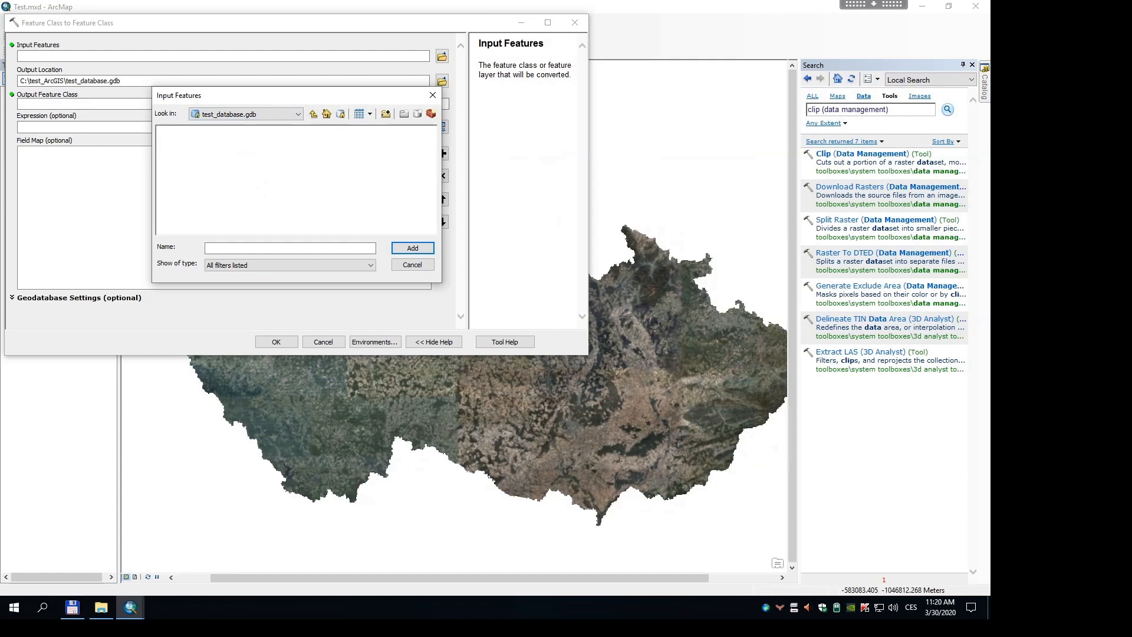
click(289, 248)
click(296, 115)
click(270, 157)
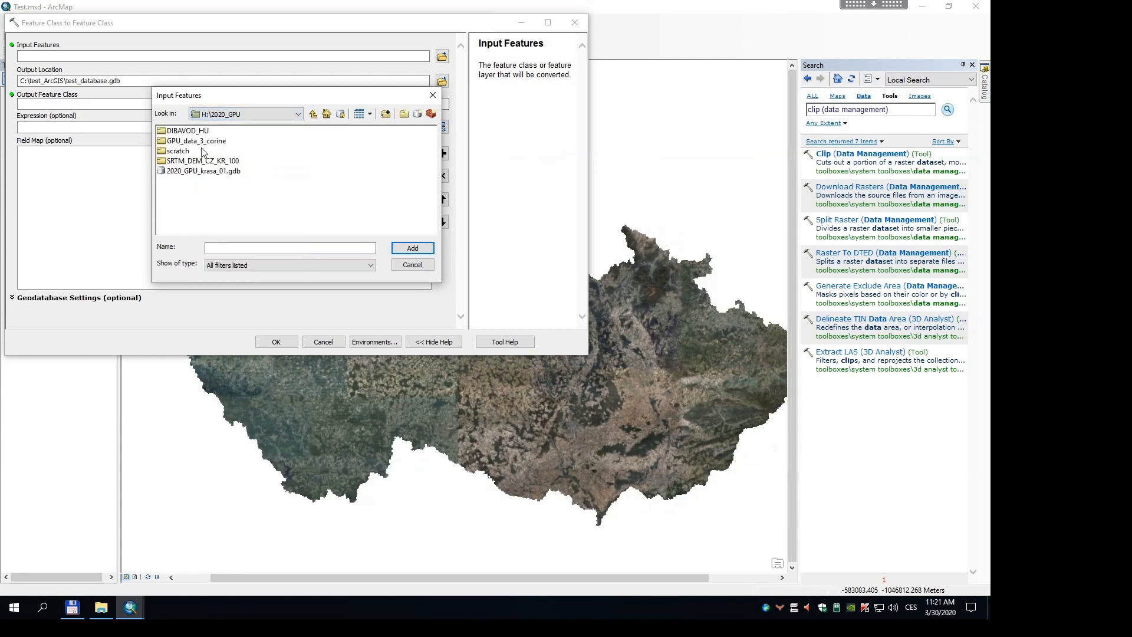
double_click(192, 131)
click(191, 131)
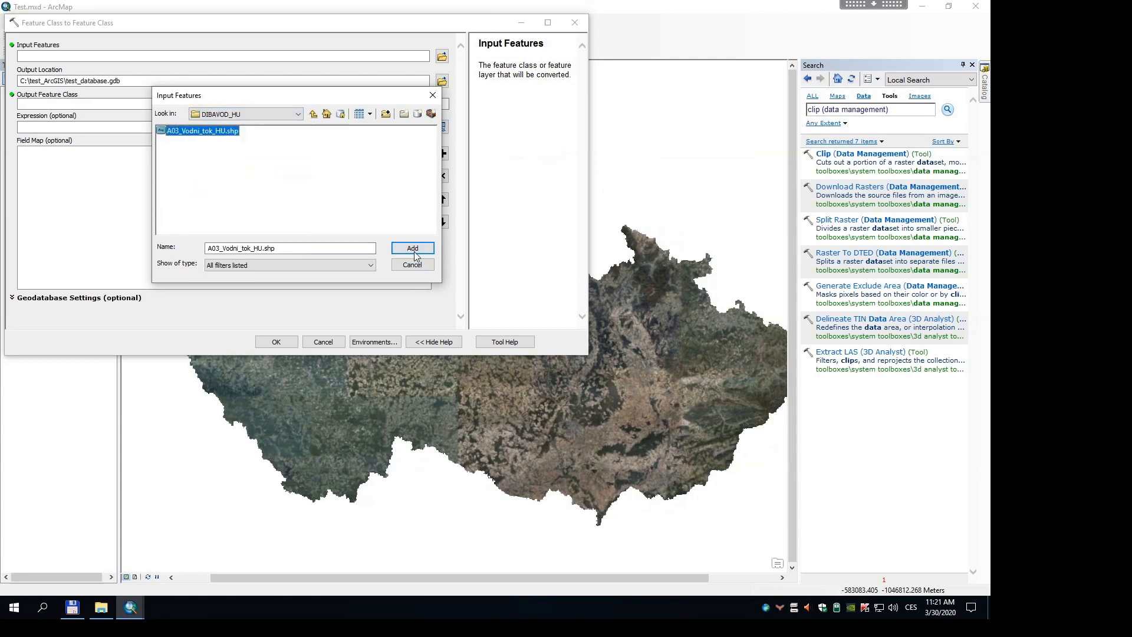
click(413, 248)
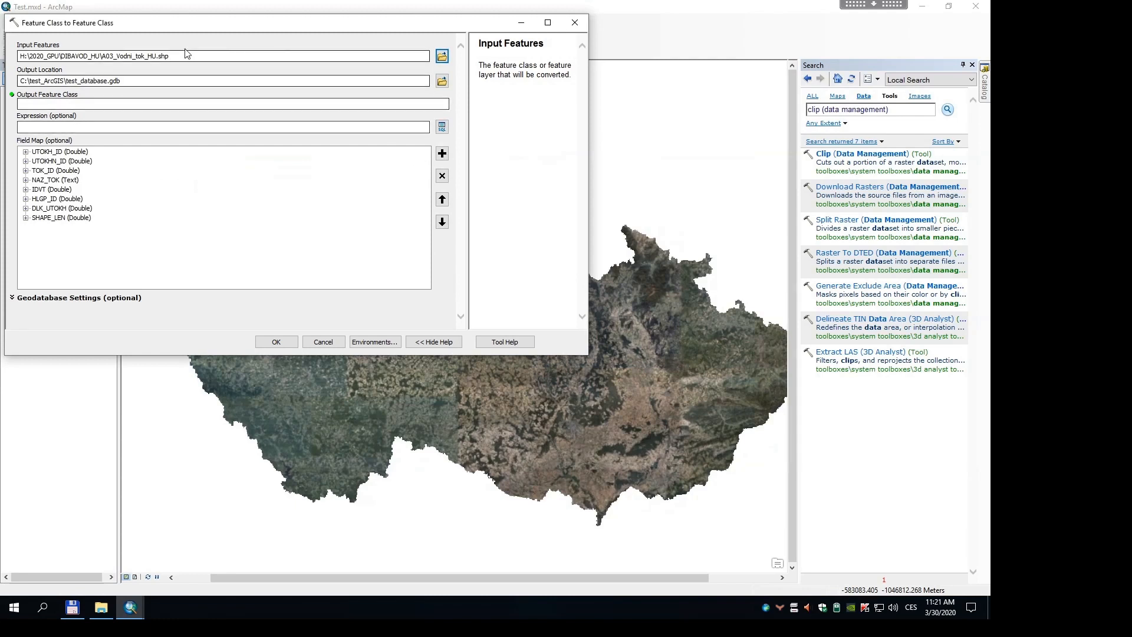
Name the output feature class water_stream, keep test_database.gdb as the output location, and run the conversion.
drag(128, 81, 22, 81)
drag(122, 81, 71, 80)
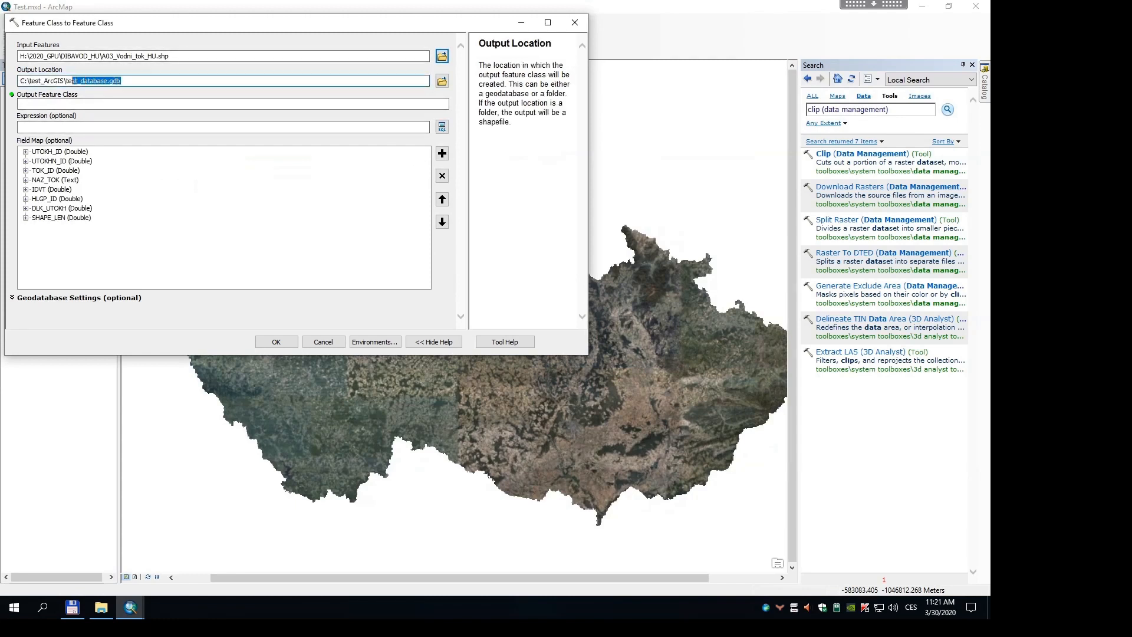
click(144, 82)
click(106, 104)
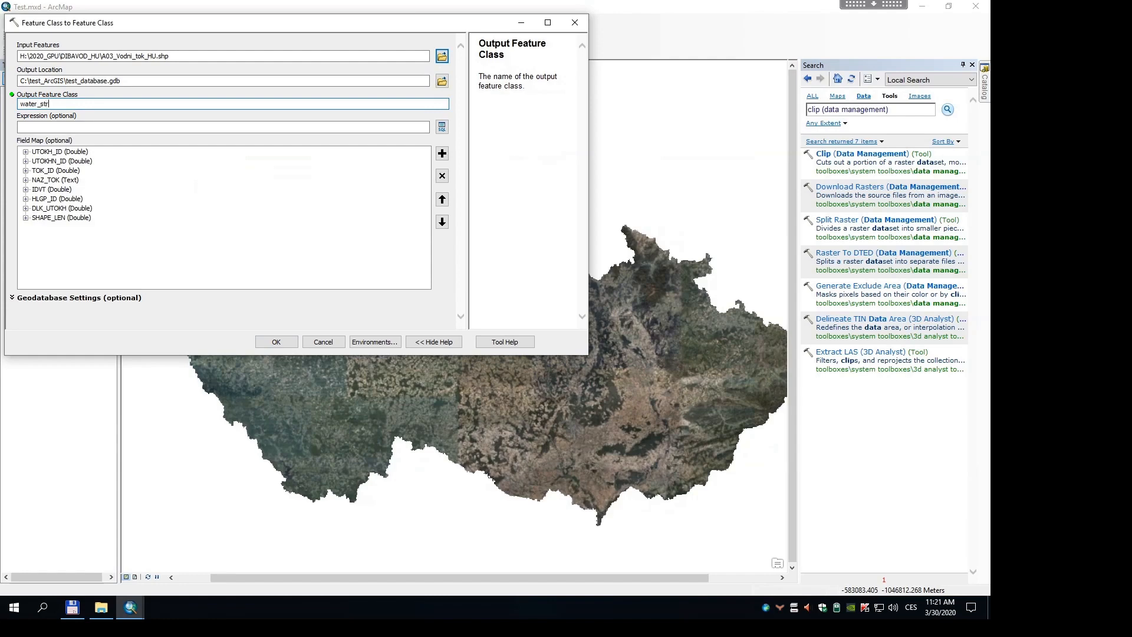
click(273, 337)
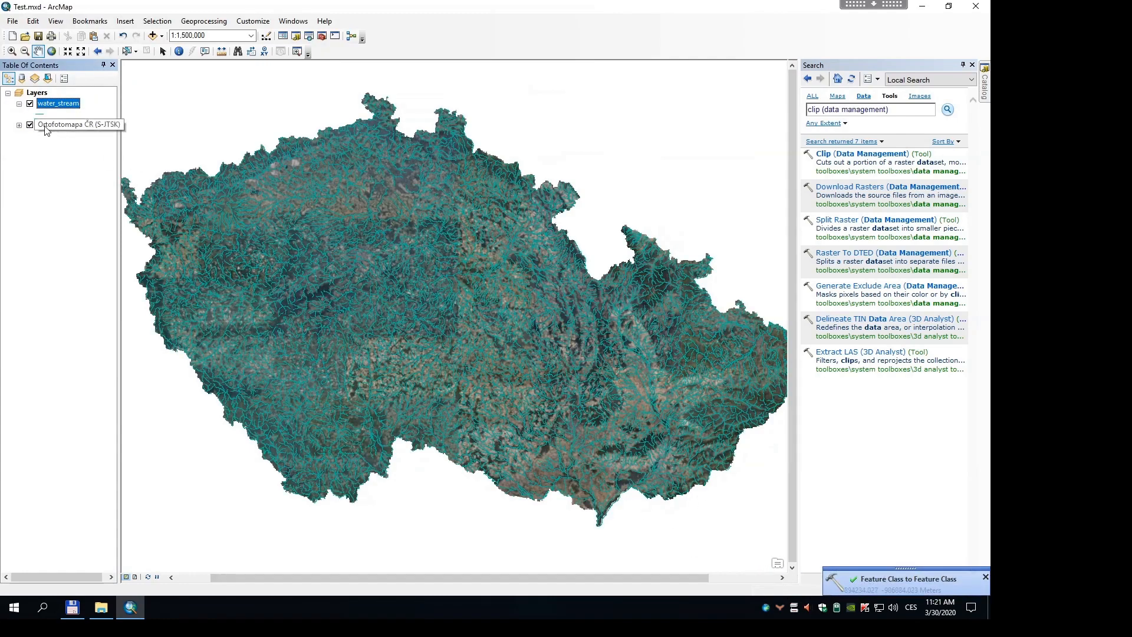
Hide and redisplay the orthophoto to view the streams alone, and examine the contents of test_database.gdb in the catalog.
click(30, 125)
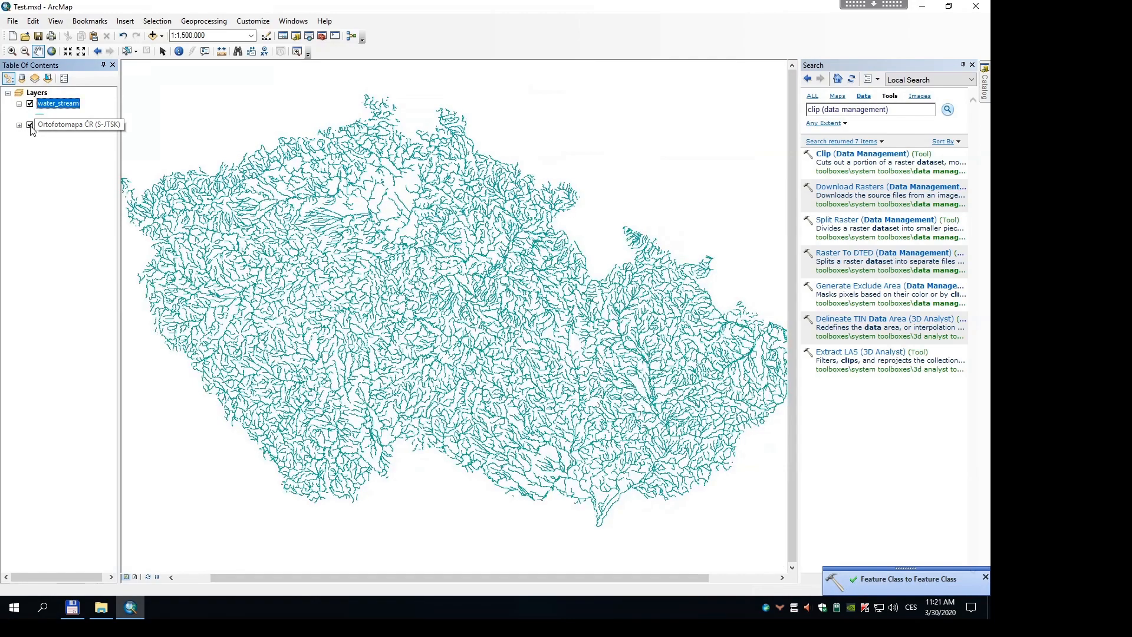
click(984, 85)
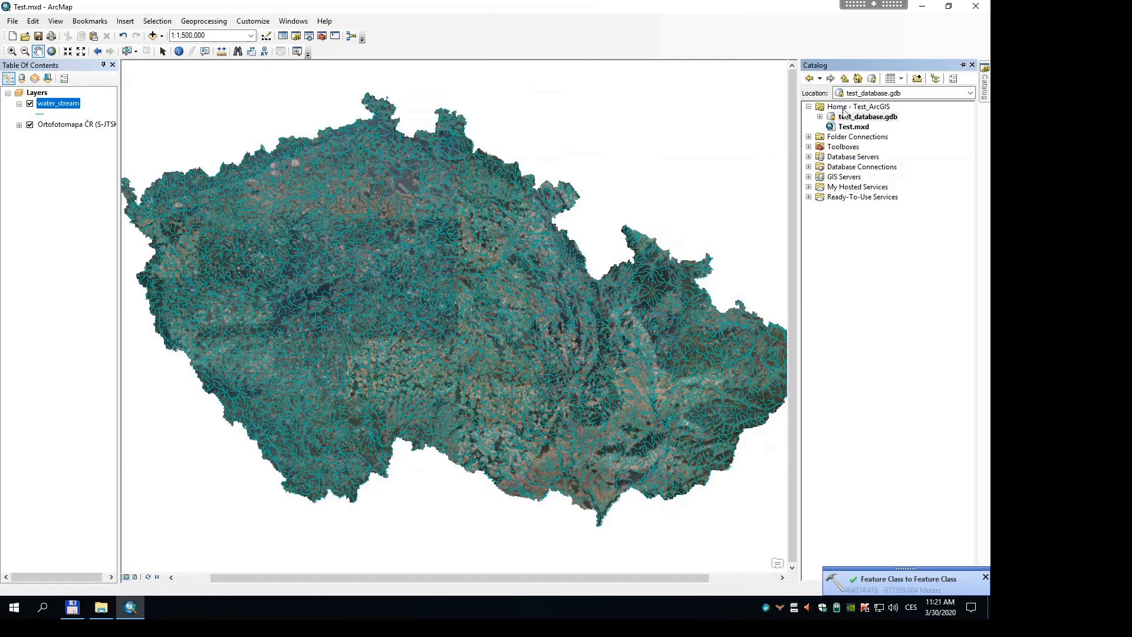
click(845, 108)
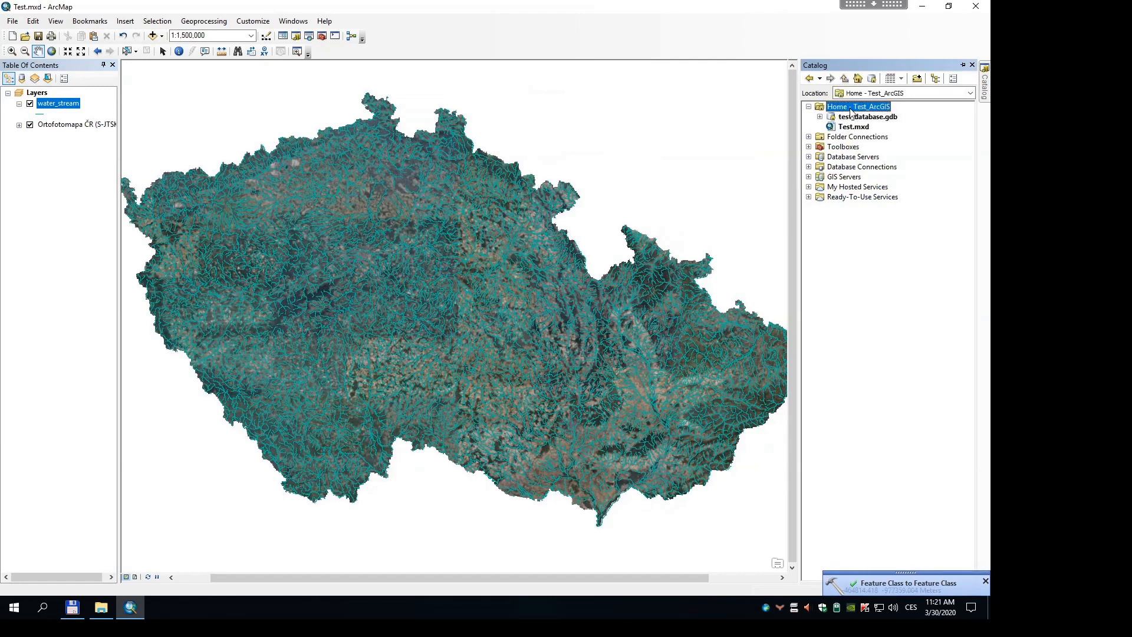
click(880, 118)
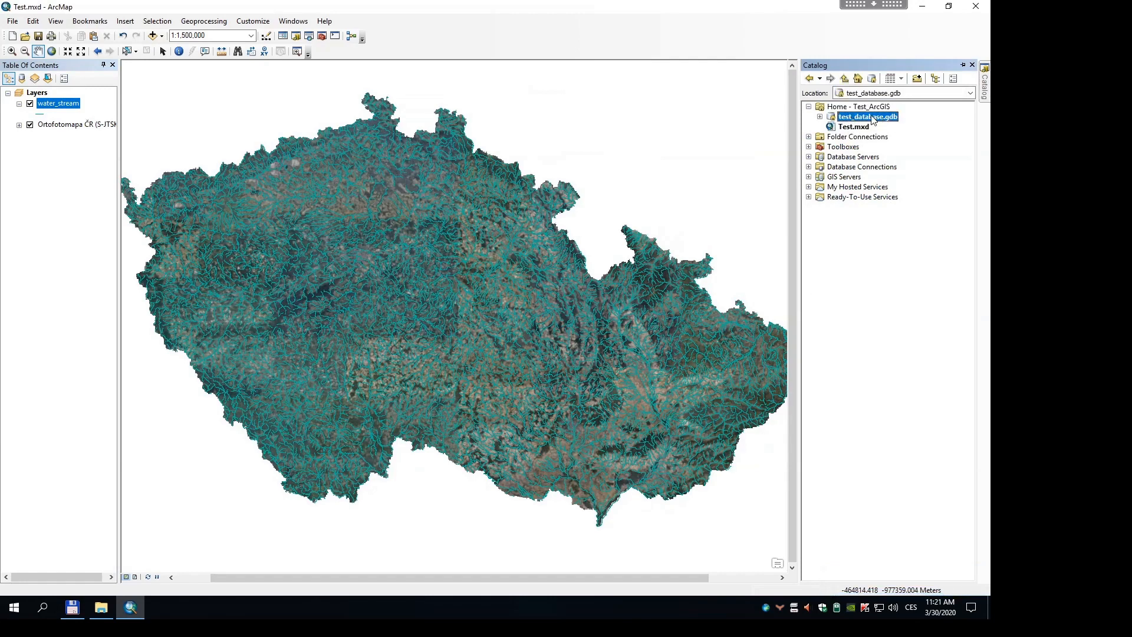
click(935, 79)
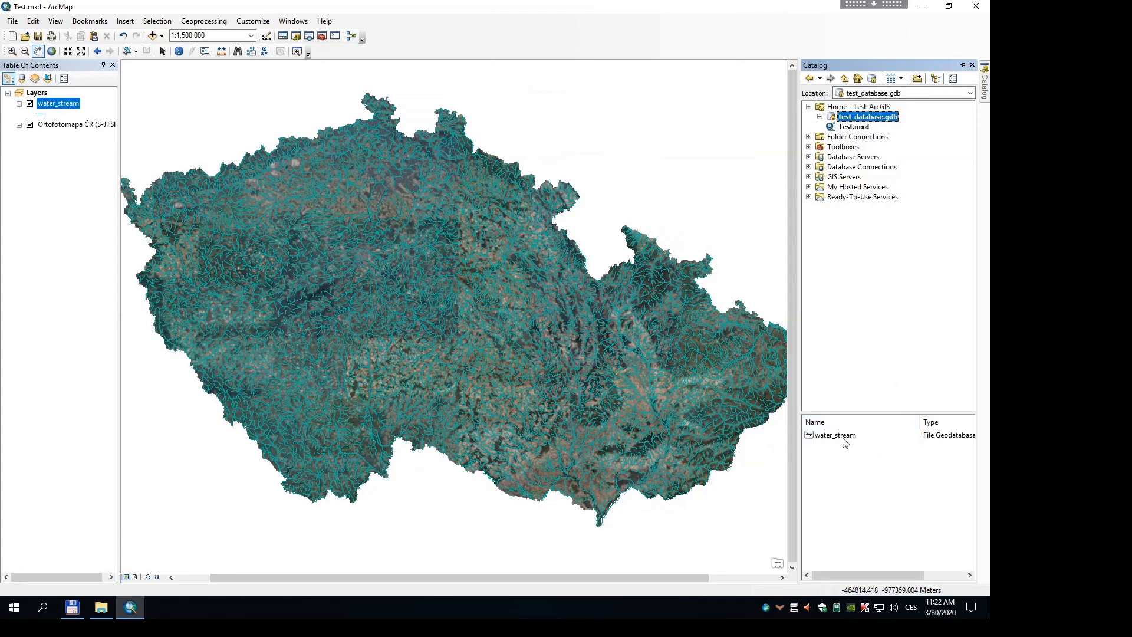
click(844, 437)
click(857, 451)
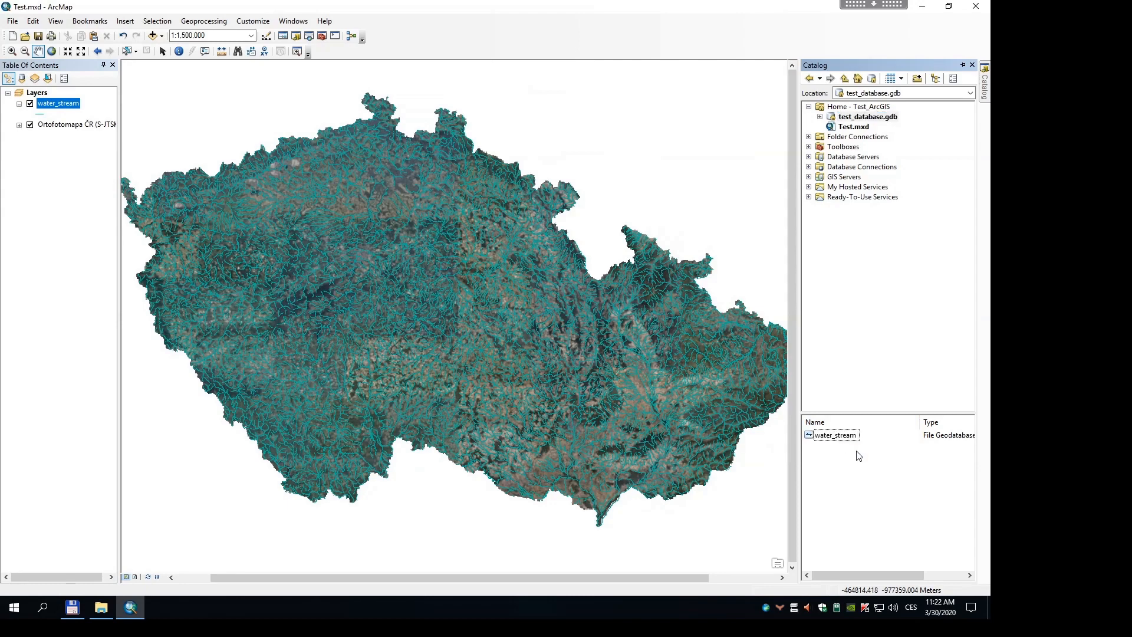
Save the map document and close ArcMap.
click(40, 39)
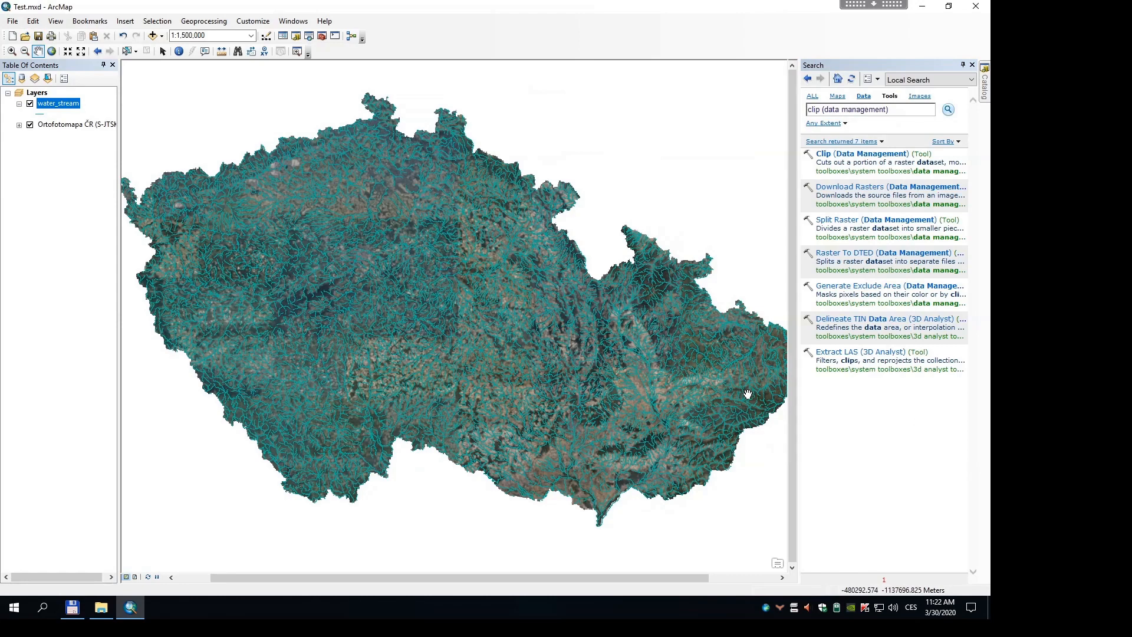
click(977, 9)
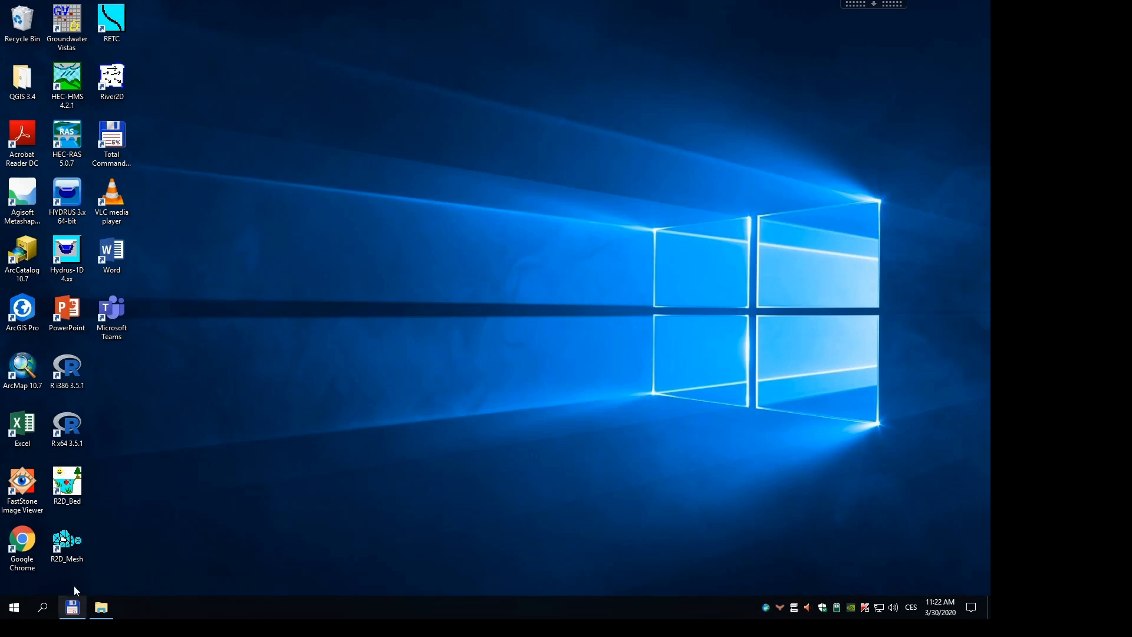
Switch to File Explorer and examine the geodatabase and map document in the C: drive's test_ArcGIS project folder.
click(101, 608)
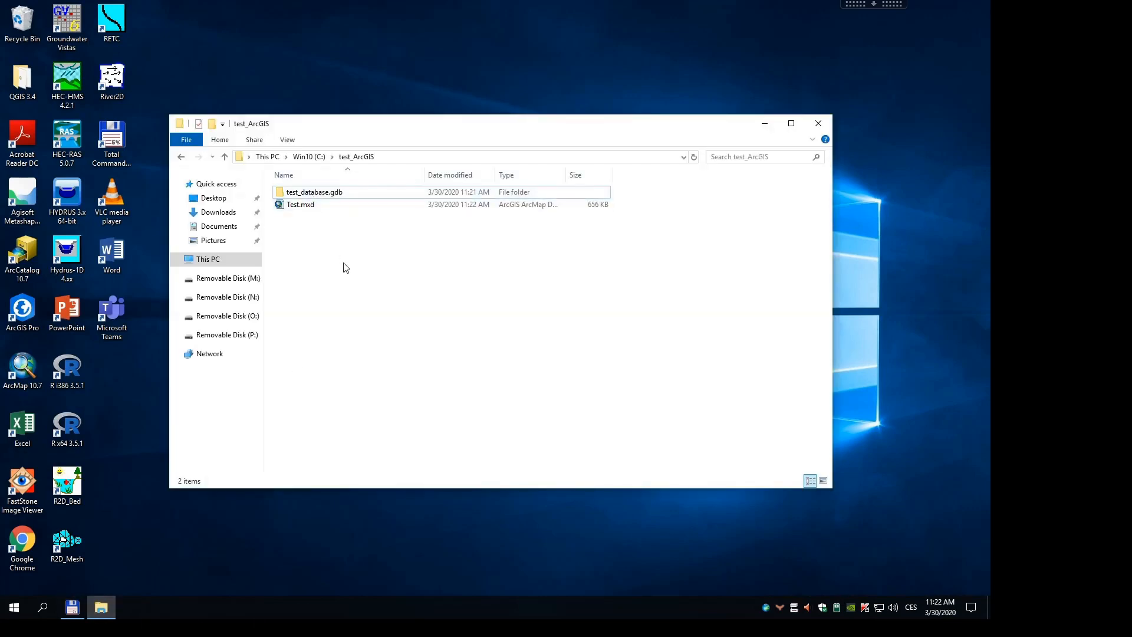
click(309, 156)
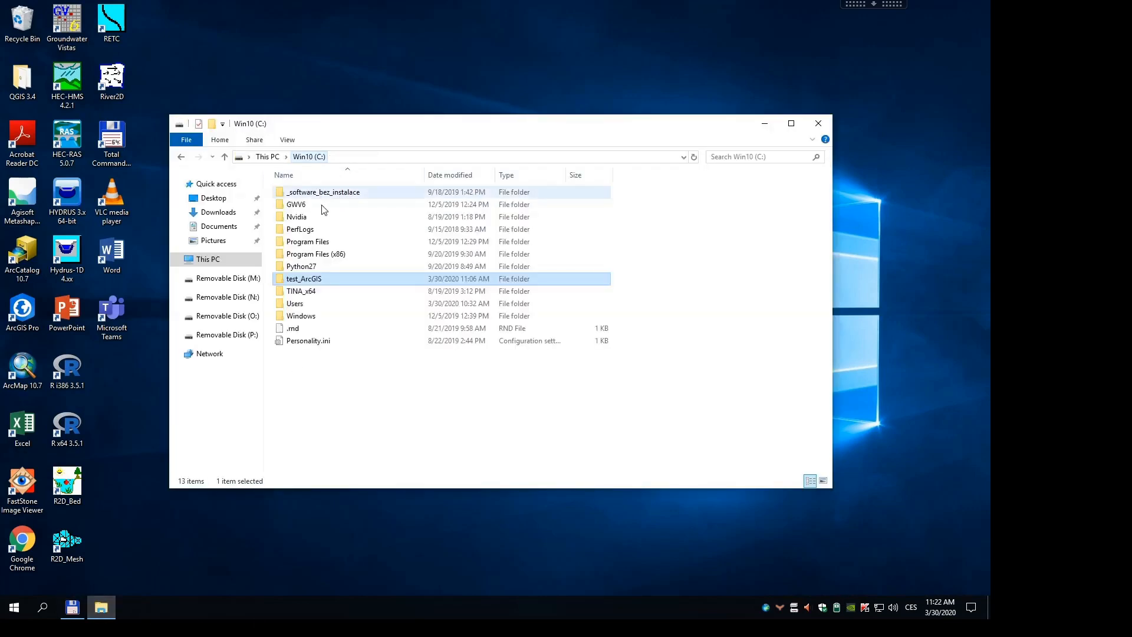
double_click(311, 281)
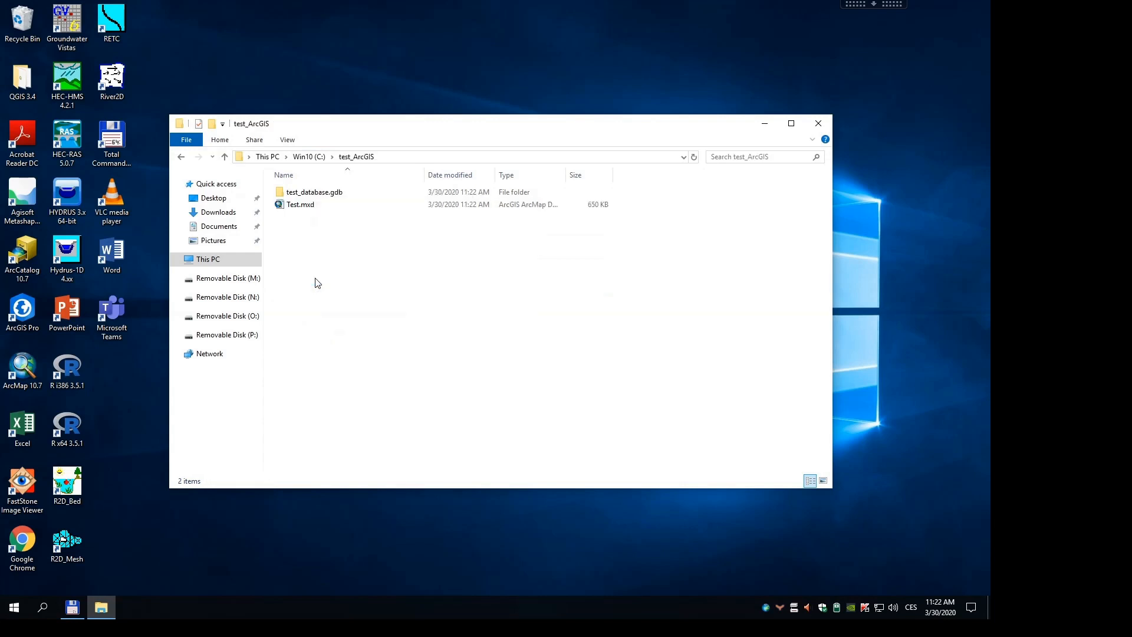
click(325, 194)
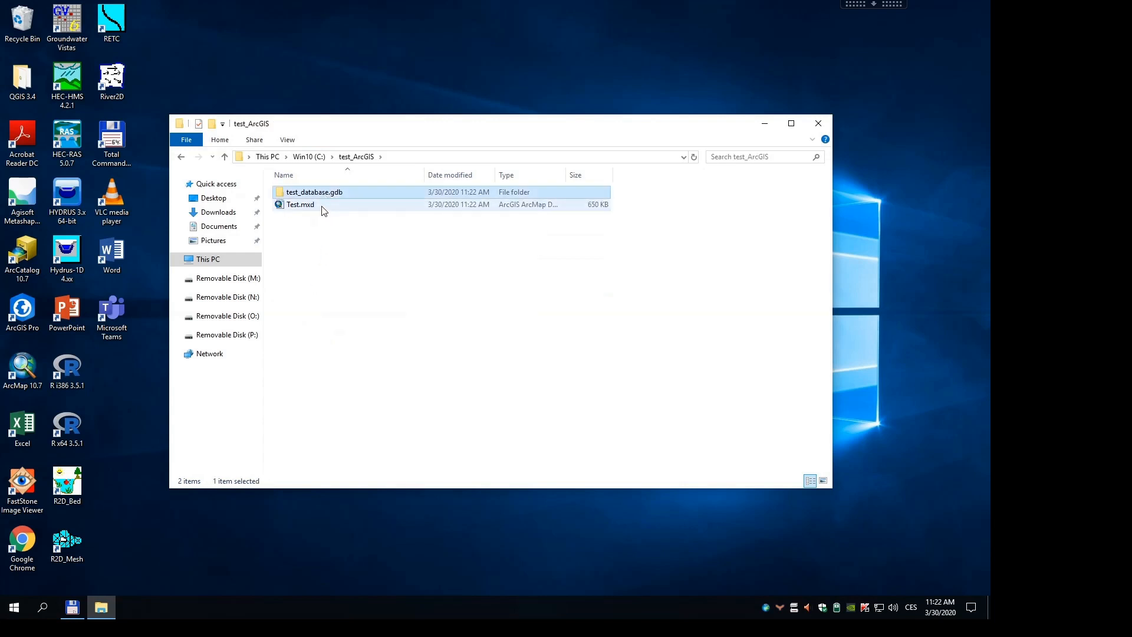
click(323, 207)
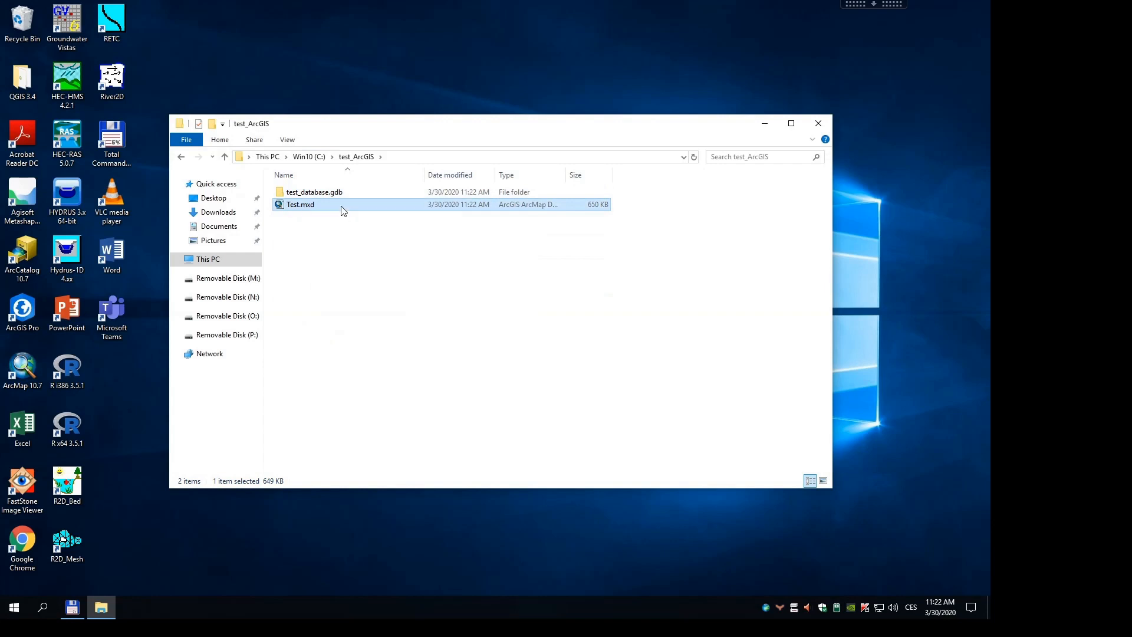
Compress the C: drive's test_ArcGIS folder into test_ArcGIS.zip and copy the archive to the Home (H:) drive.
click(319, 158)
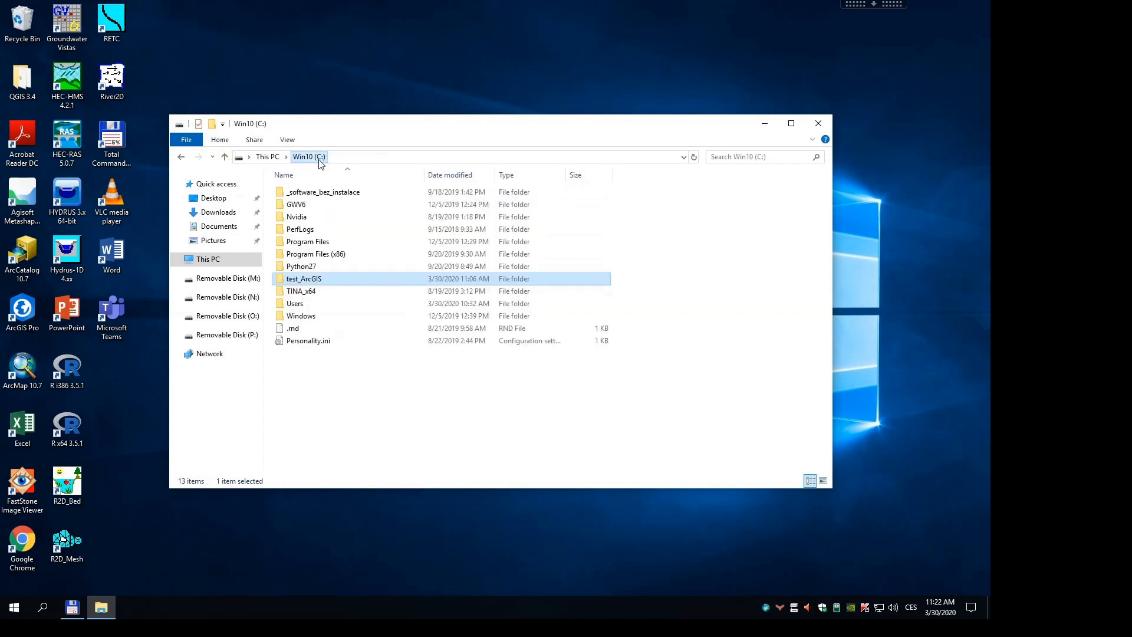
right_click(323, 281)
mouse_move(433, 367)
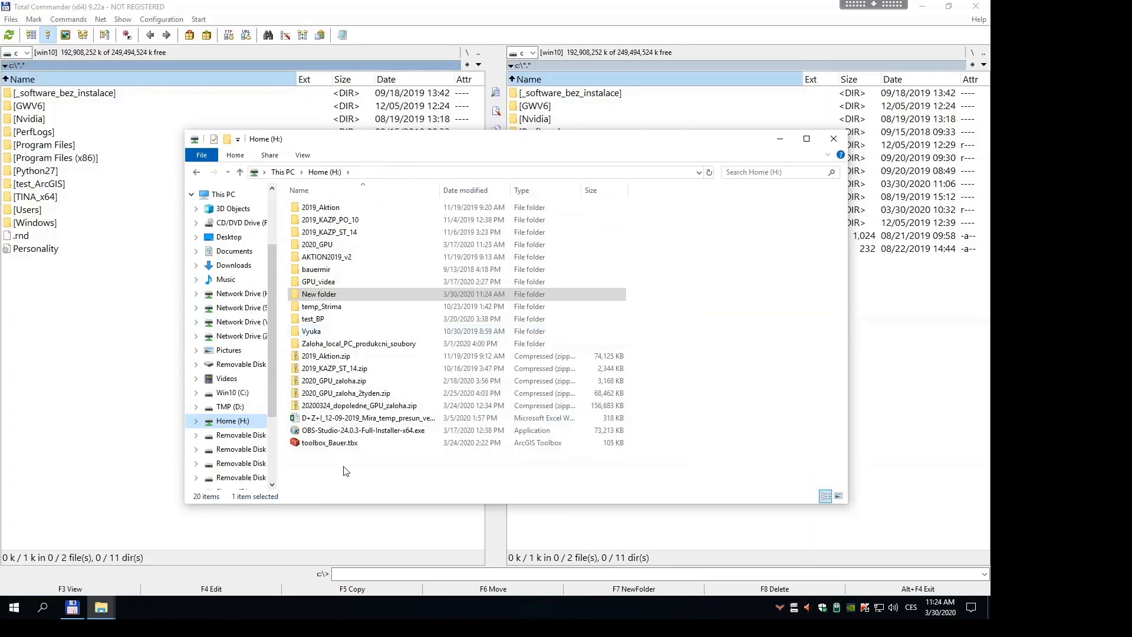
click(346, 471)
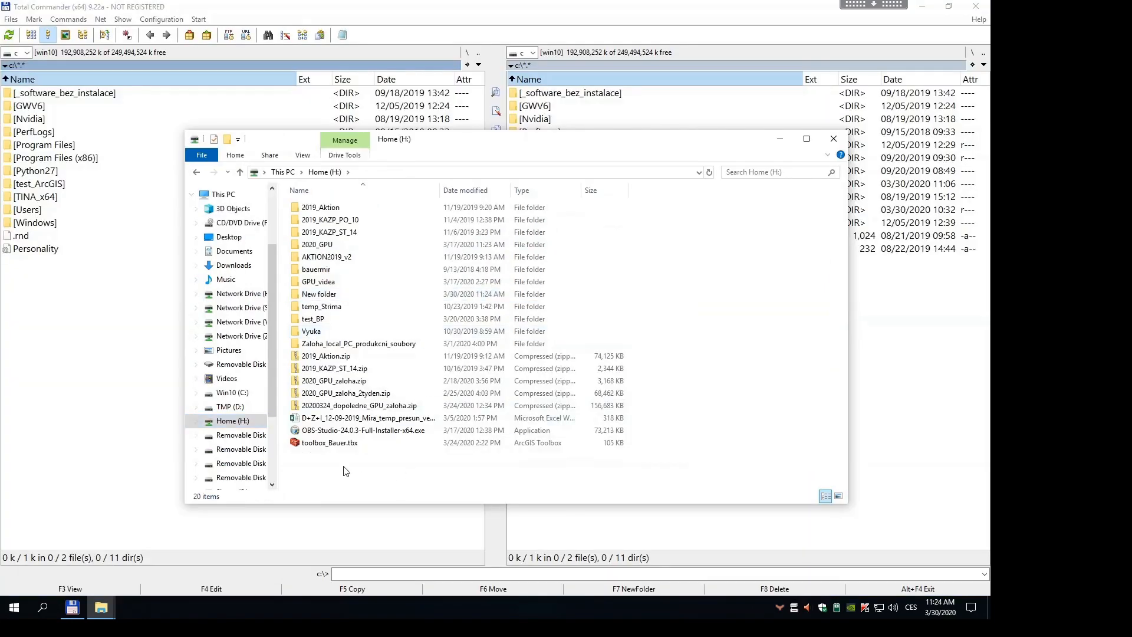
Extract test_ArcGIS.zip into a test_ArcGIS folder on the H: drive with 7-Zip and open the extracted folder.
double_click(331, 458)
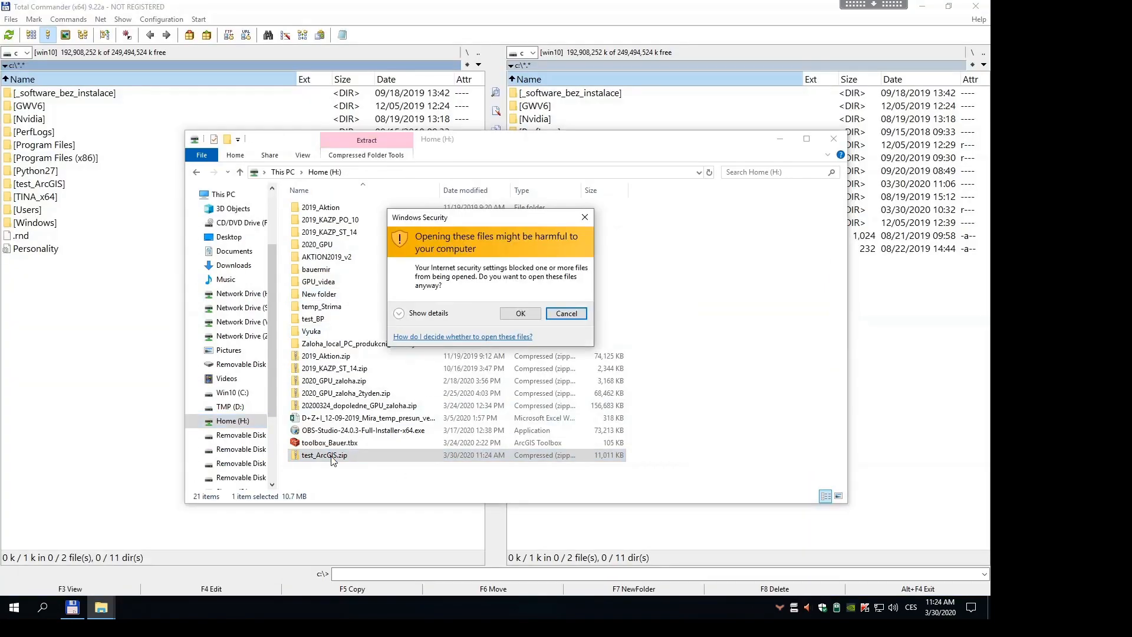
click(521, 313)
right_click(331, 458)
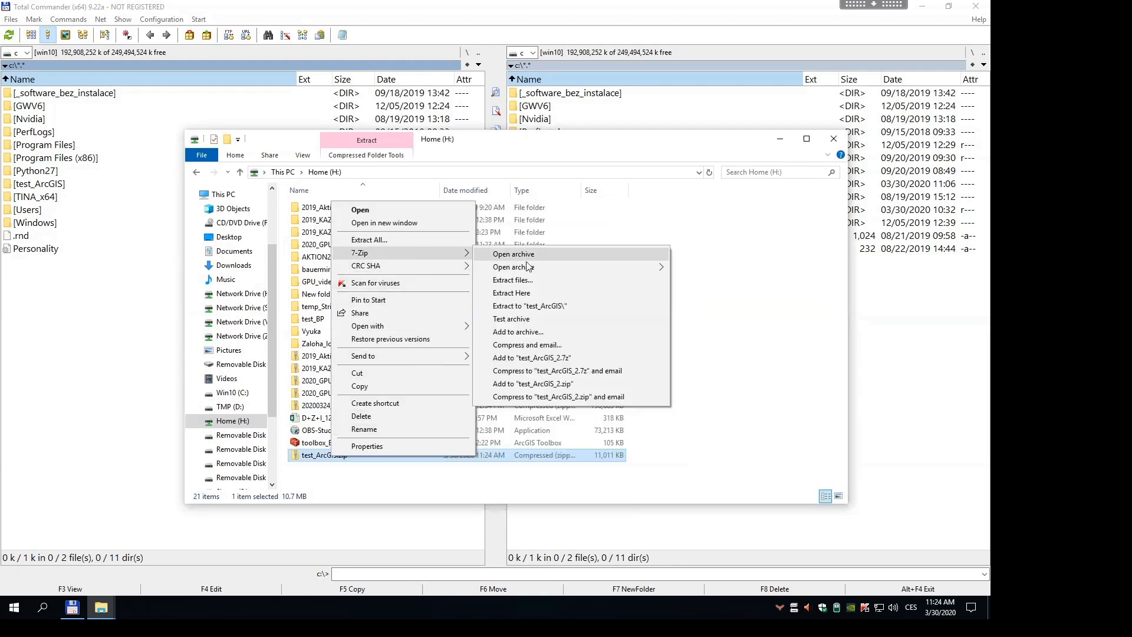
click(568, 307)
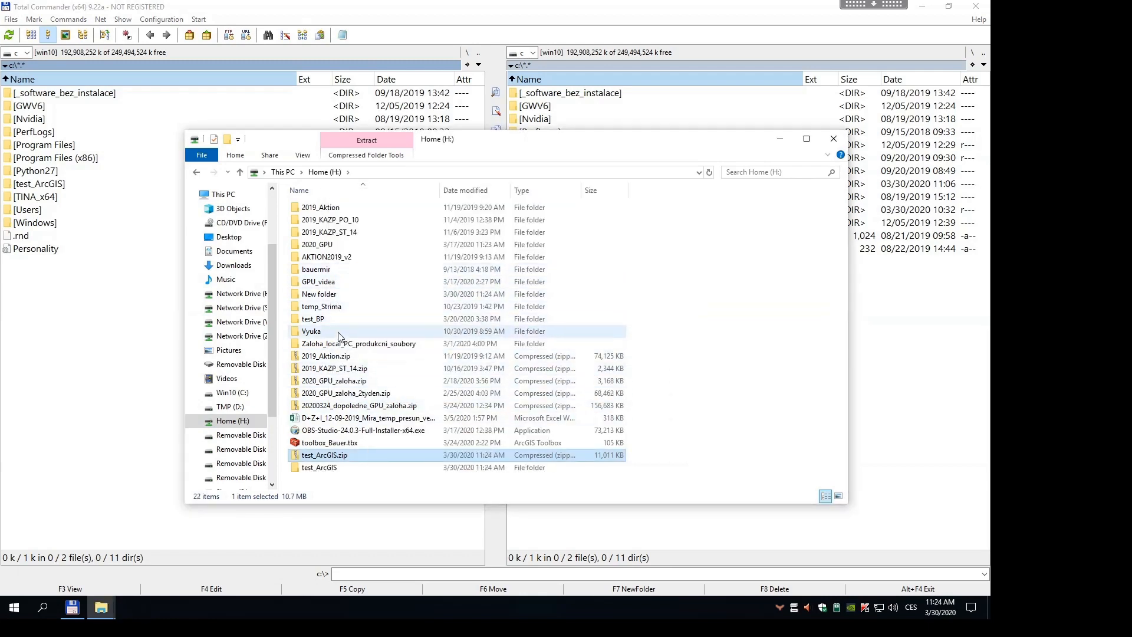
double_click(366, 468)
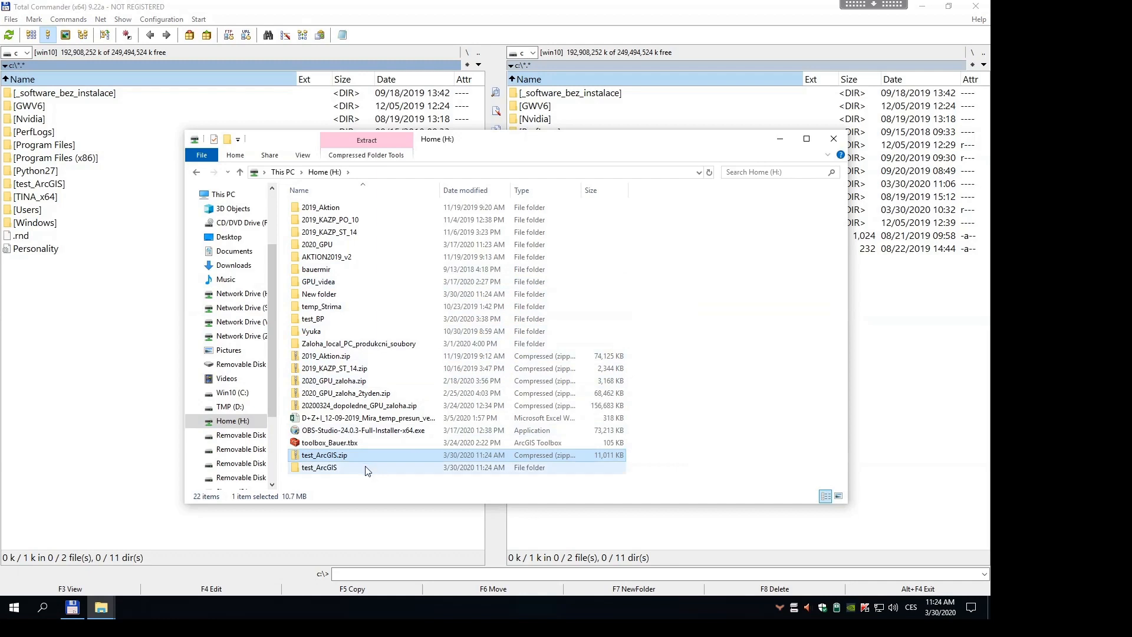
Check the extracted folder's path on the H: drive and open its Test.mxd in ArcMap.
click(412, 173)
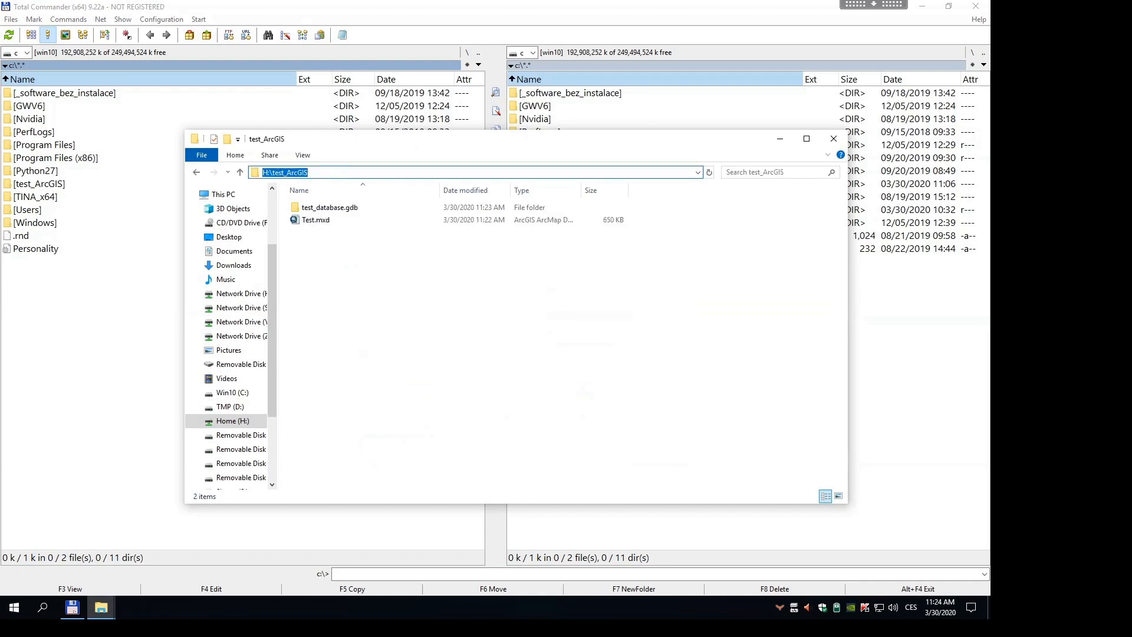
click(412, 173)
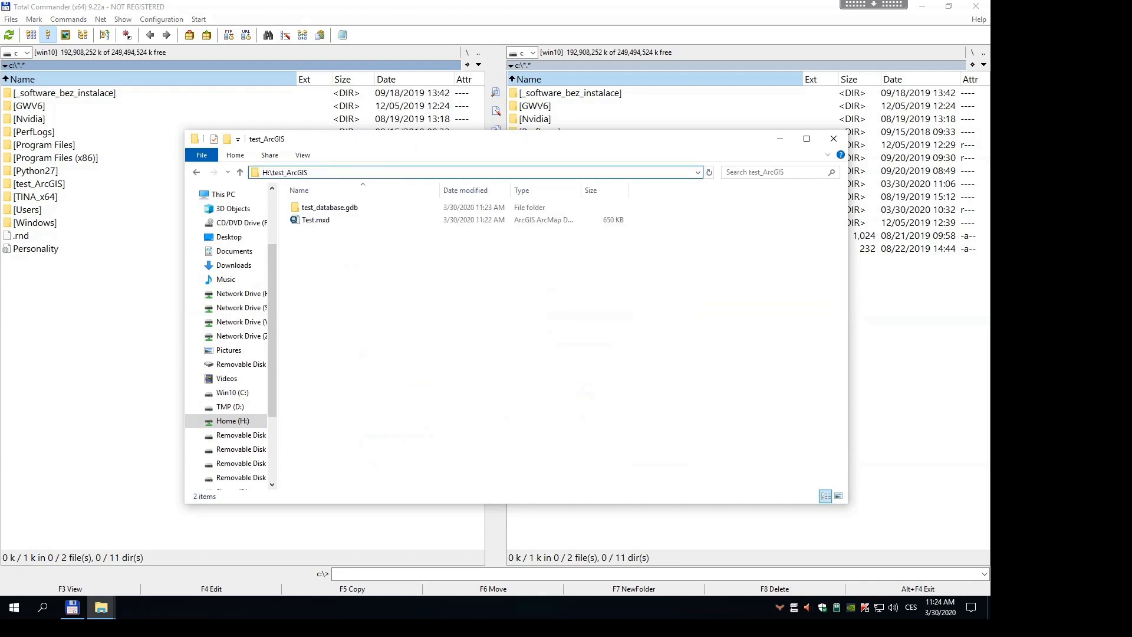
click(382, 301)
click(439, 172)
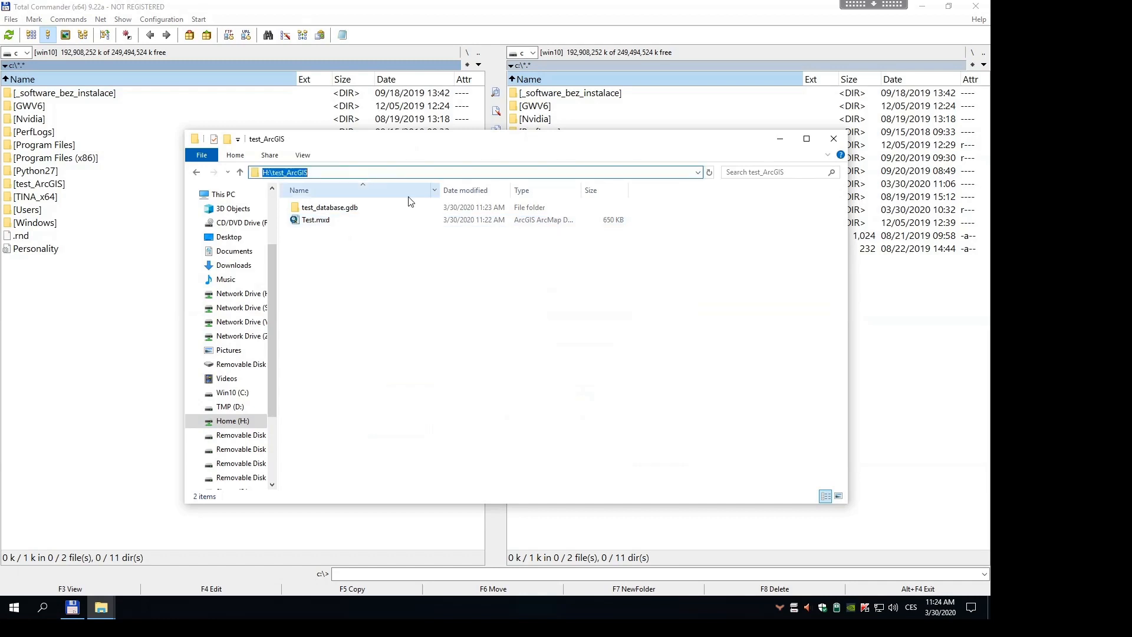
click(354, 262)
double_click(321, 222)
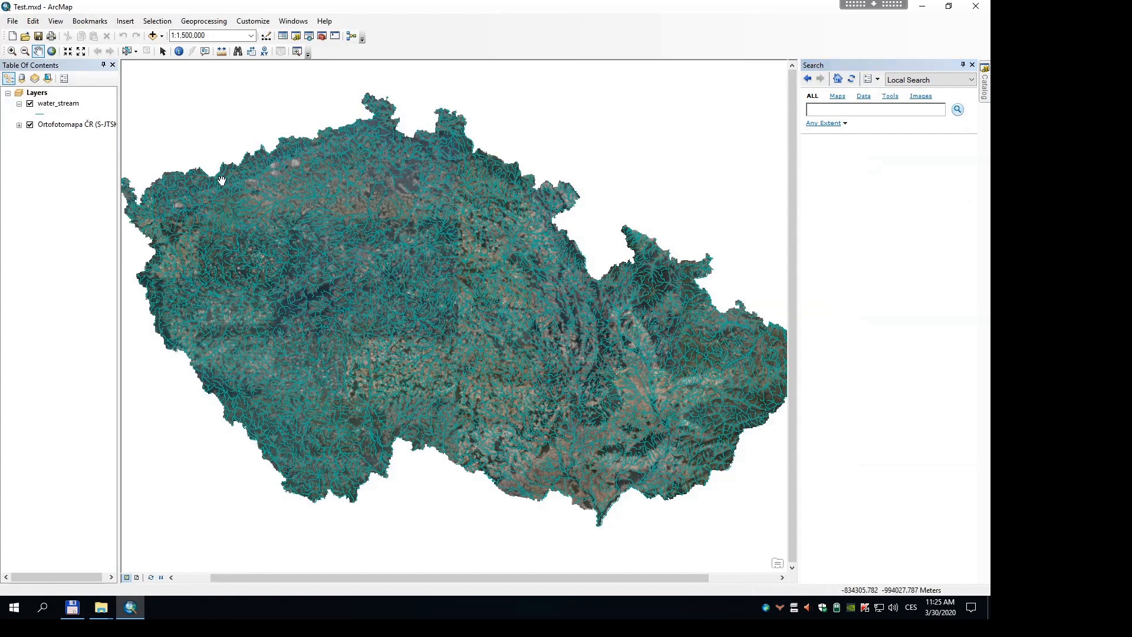
Check the database path in the water_stream layer's source properties, then close the properties without changes.
right_click(57, 107)
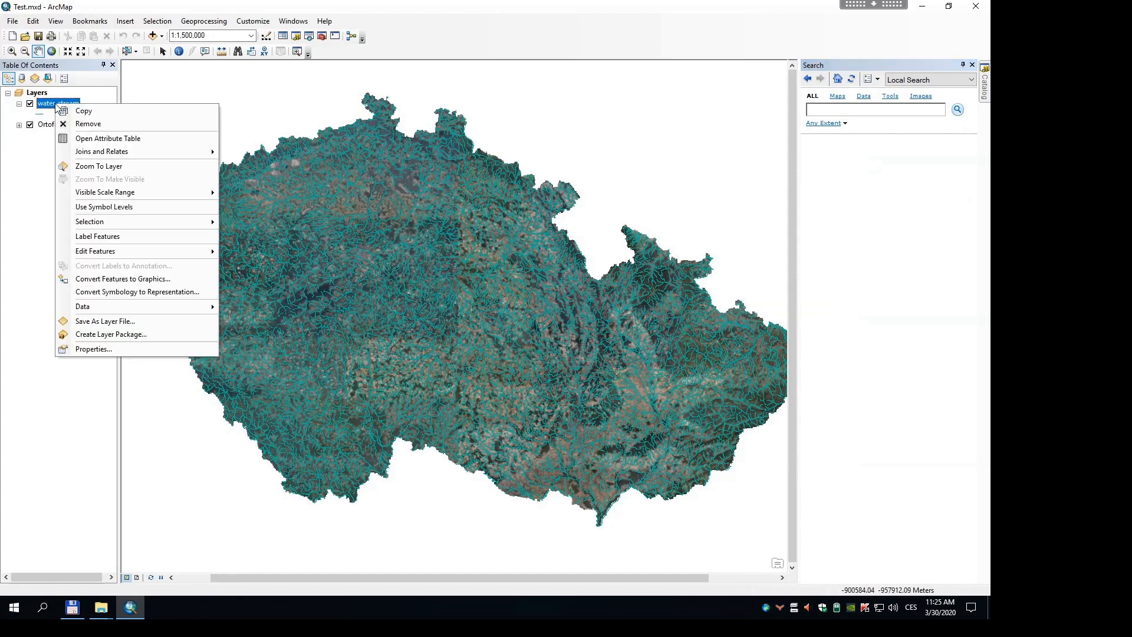
click(130, 348)
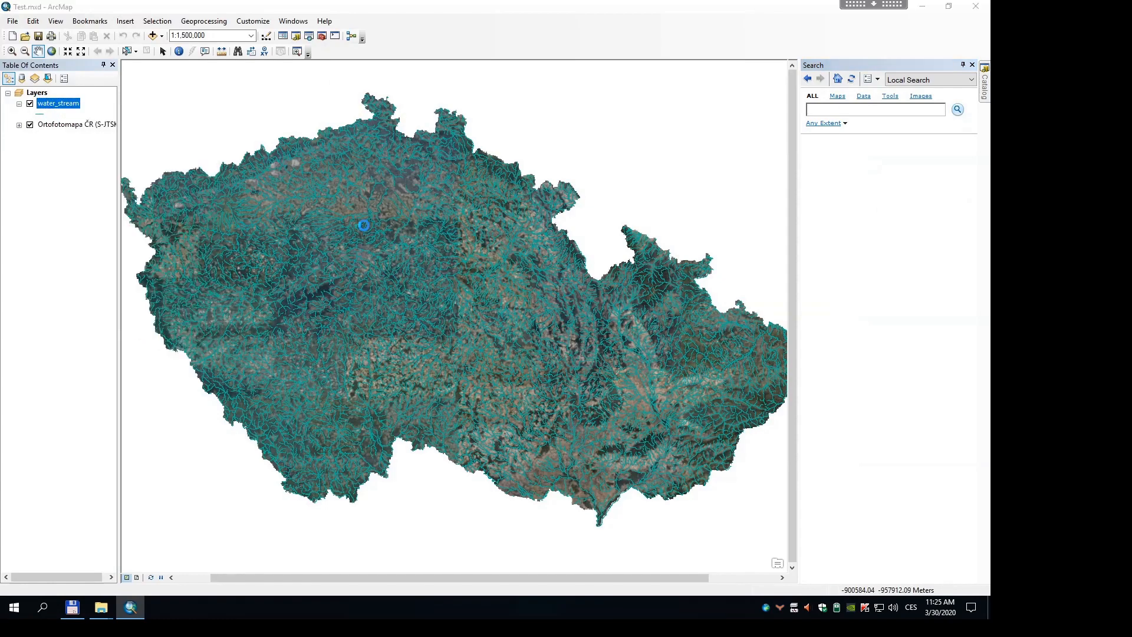
click(345, 160)
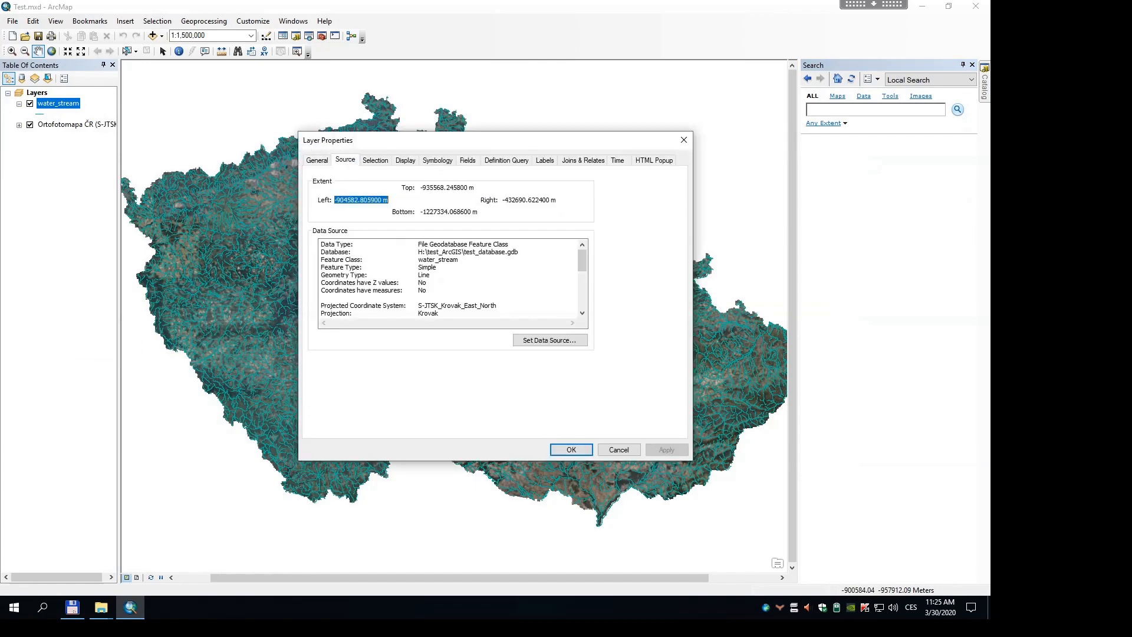
double_click(468, 252)
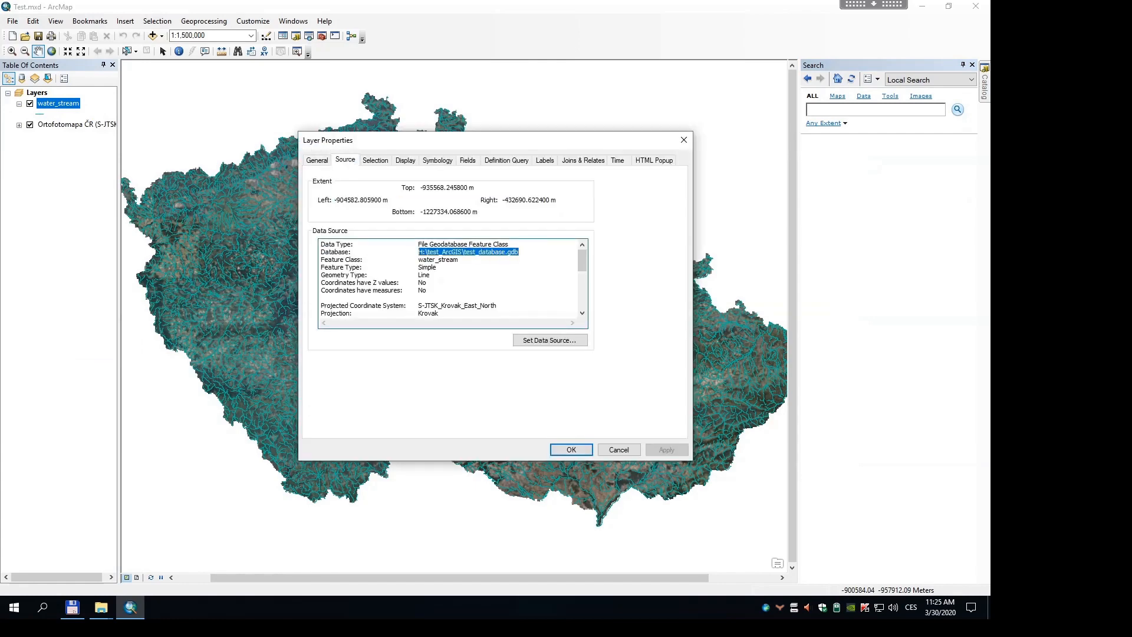
drag(423, 252, 521, 252)
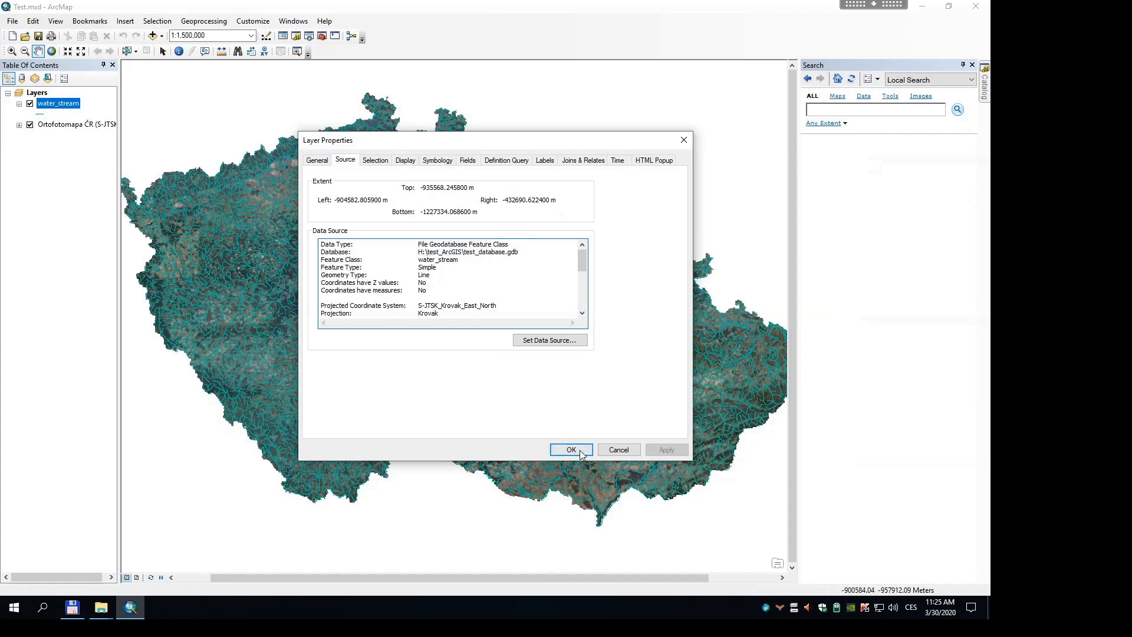
click(618, 450)
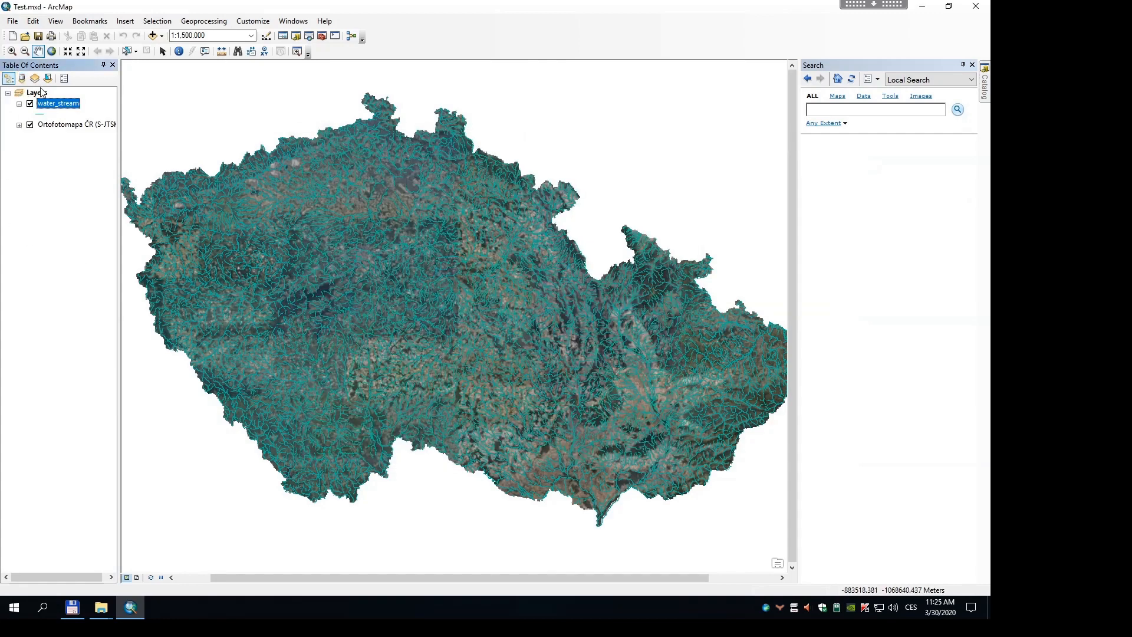
Check the default geodatabase and relative pathnames setting in the map document properties.
click(11, 22)
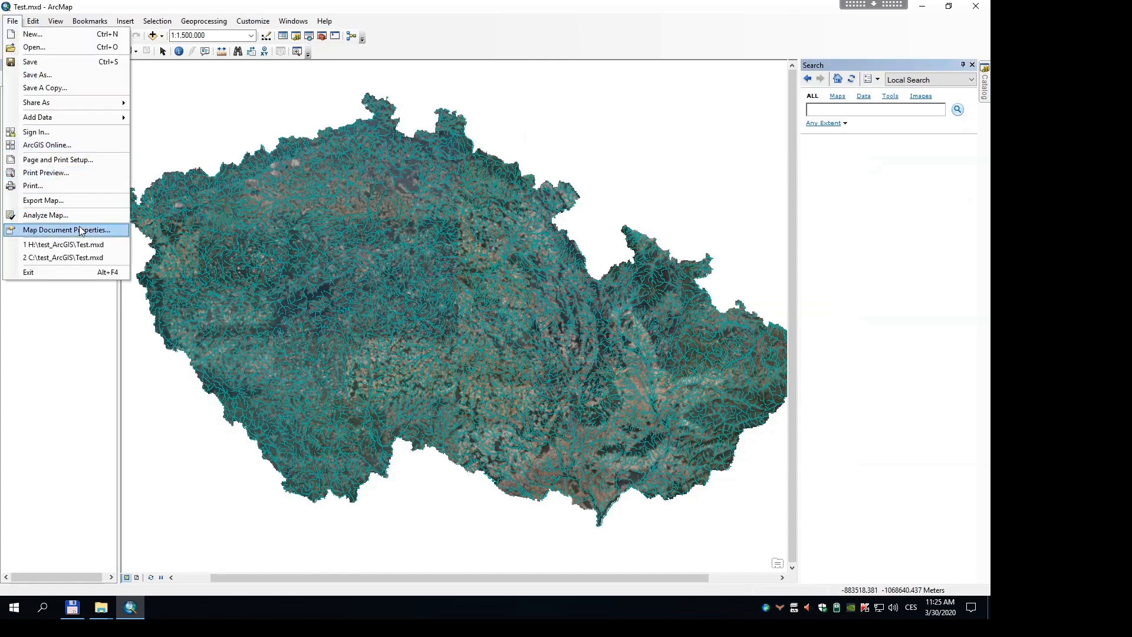
click(47, 229)
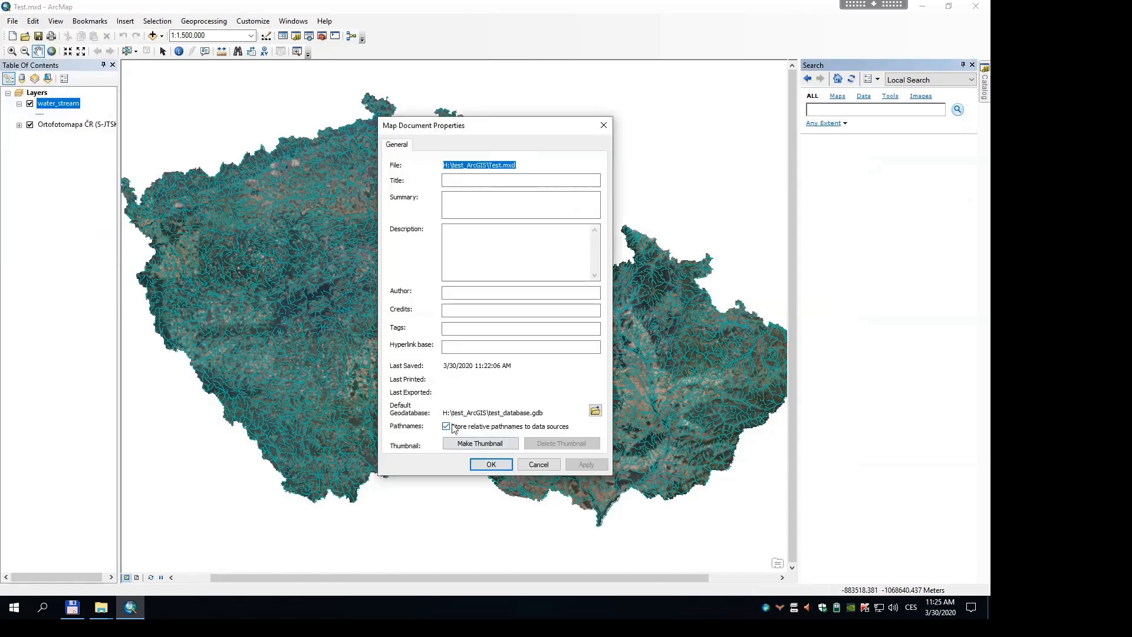
click(491, 464)
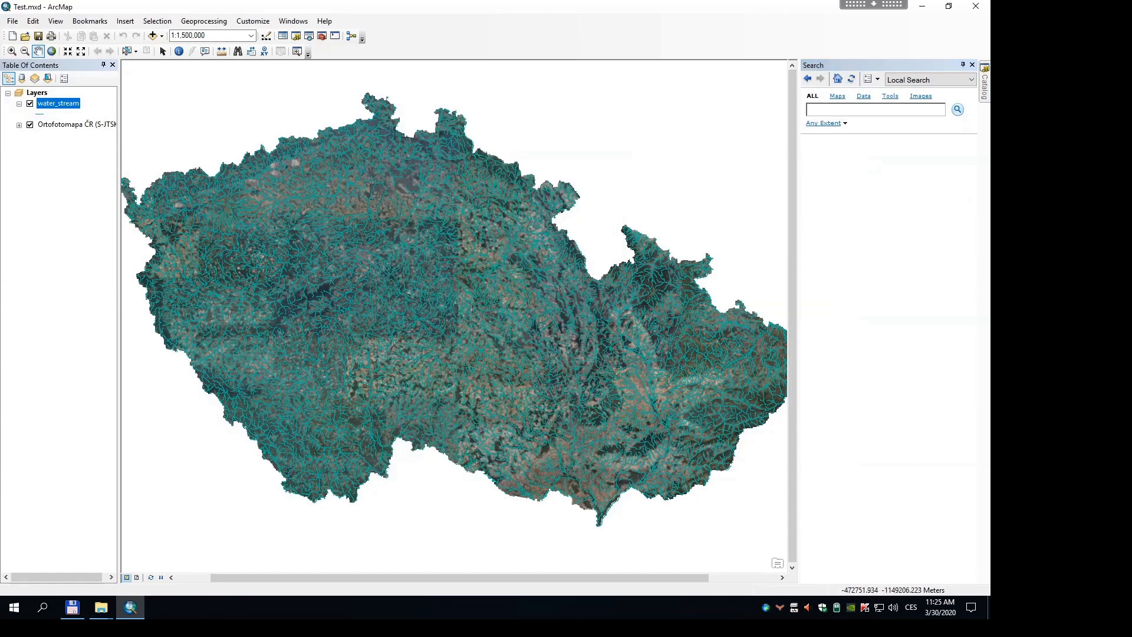